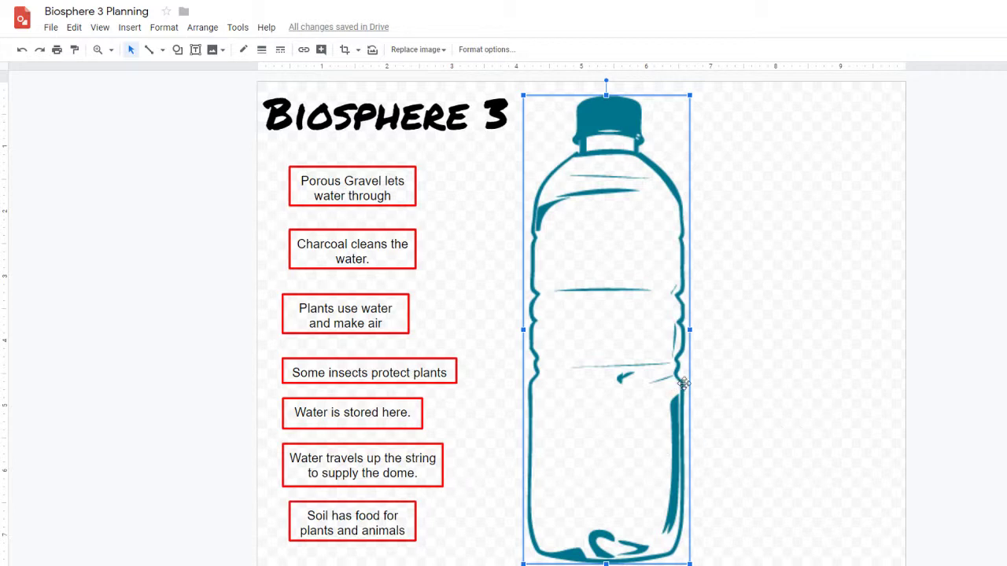
# Step: Duplicate the water bottle image twice and spread the three bottles out side by side, with the third beyond the page edge
pyautogui.moveTo(678, 383); pyautogui.dragTo(670, 405)
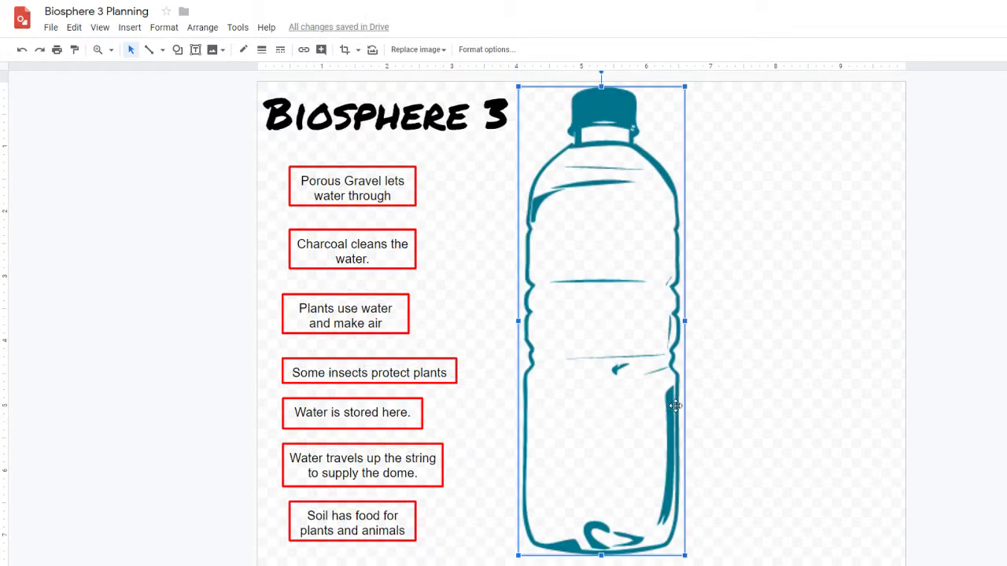
pyautogui.hotkey('ctrl', 'd')
pyautogui.hotkey('ctrl', 'd')
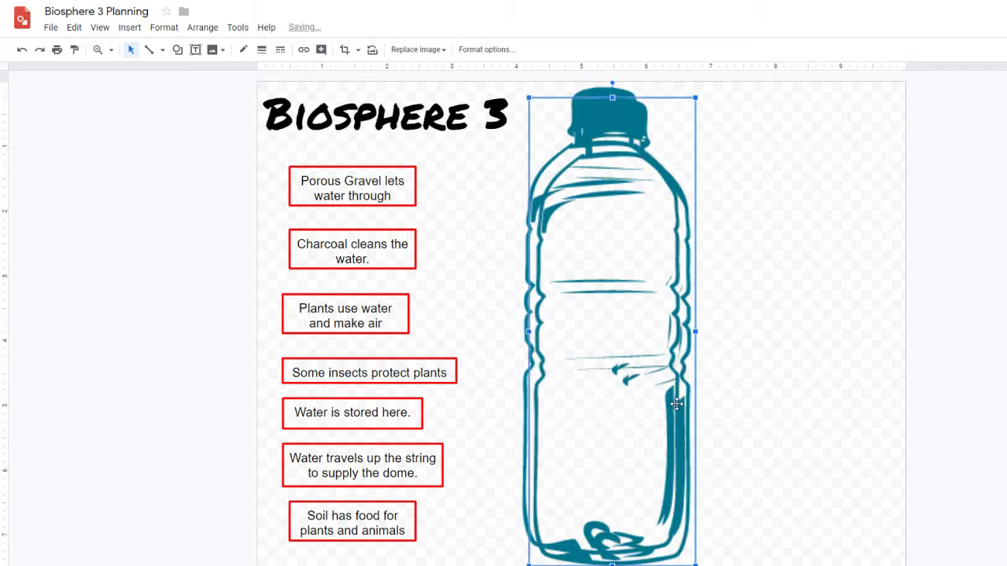
pyautogui.moveTo(687, 387); pyautogui.dragTo(1006, 358)
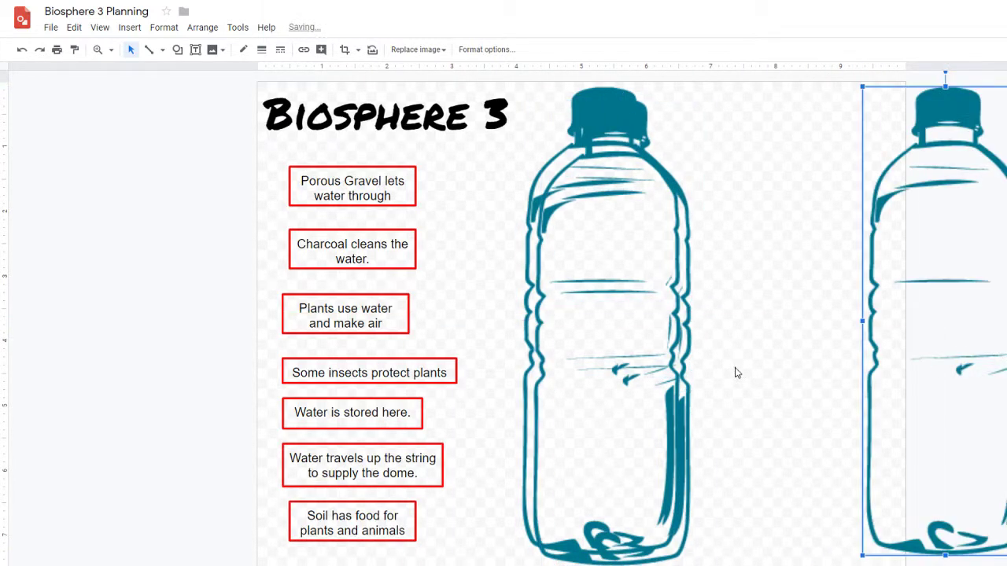
pyautogui.moveTo(685, 366); pyautogui.dragTo(867, 354)
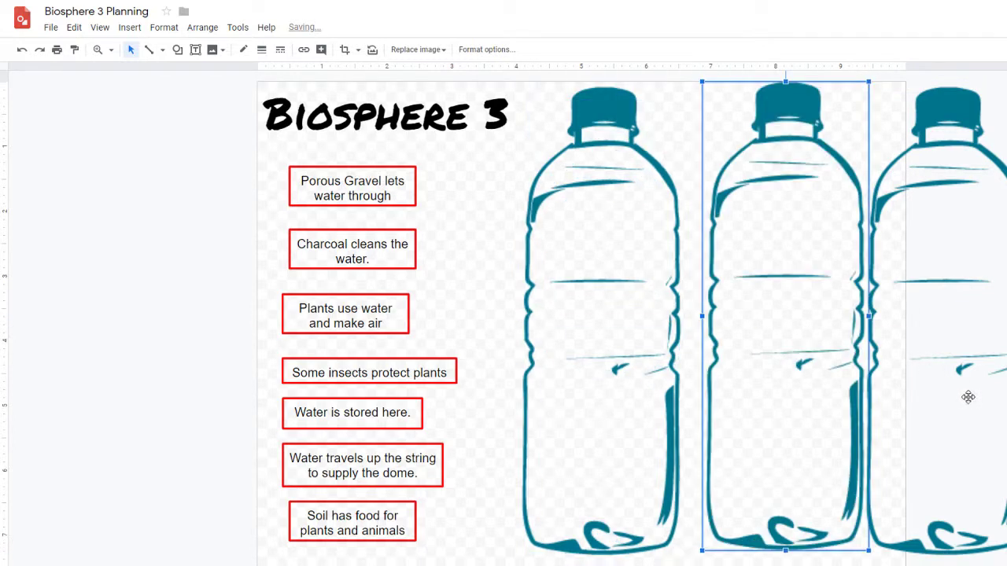
pyautogui.click(967, 398)
pyautogui.moveTo(1005, 398); pyautogui.dragTo(1006, 398)
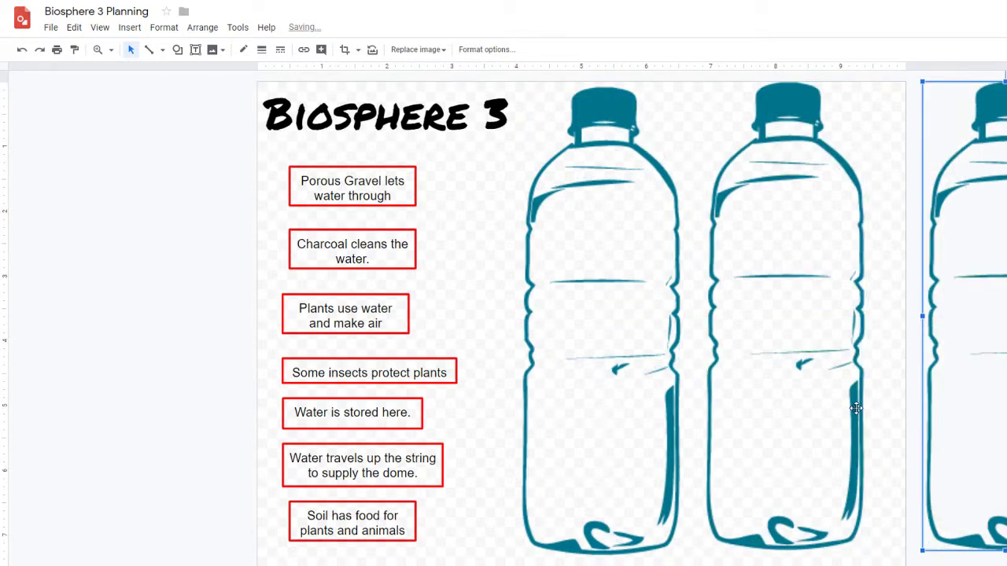
pyautogui.moveTo(856, 407); pyautogui.dragTo(892, 412)
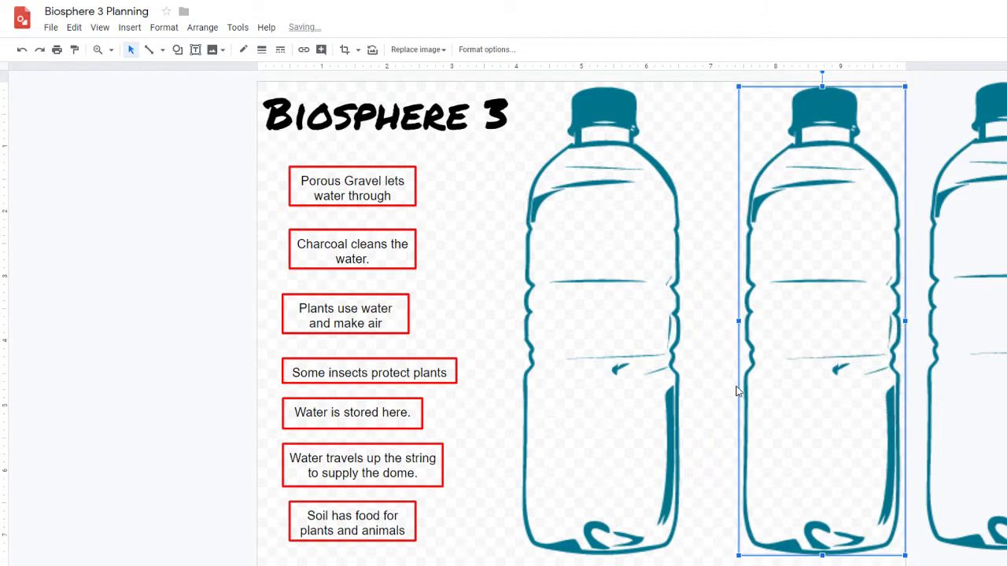
# Step: Crop the upper part off the bottle nearest the text labels, keeping only its straight-sided base
pyautogui.click(658, 341)
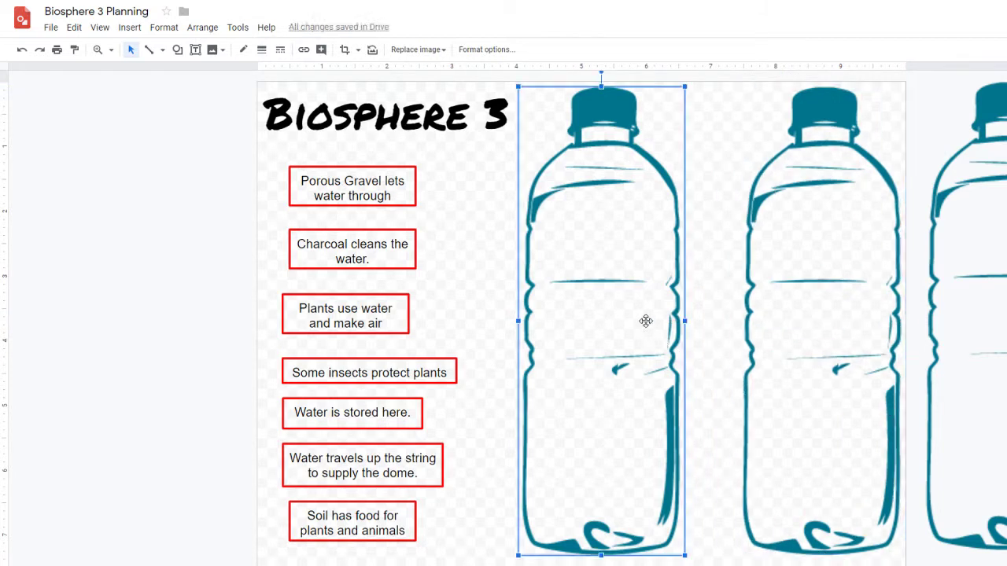
pyautogui.click(713, 179)
pyautogui.click(661, 192)
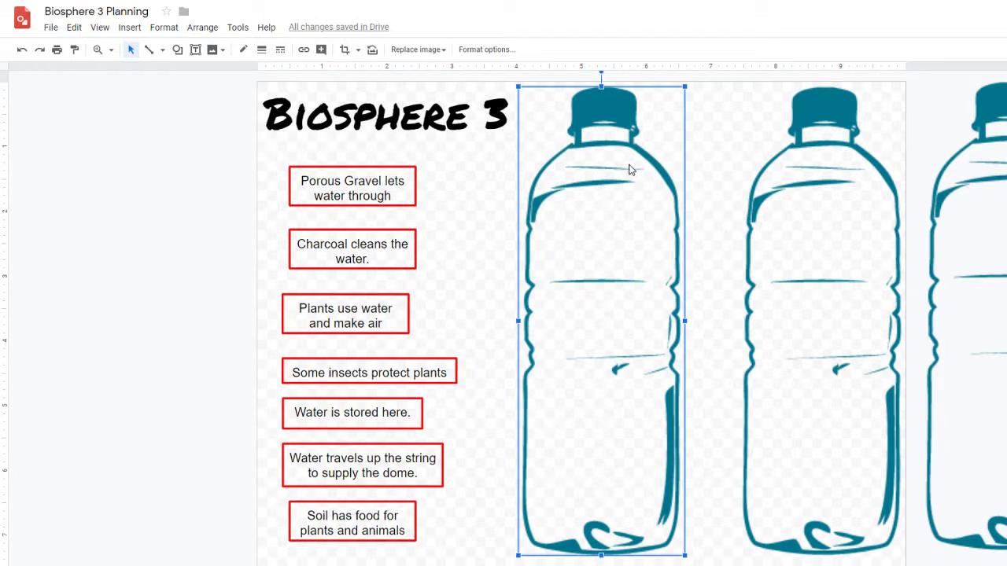
pyautogui.click(345, 51)
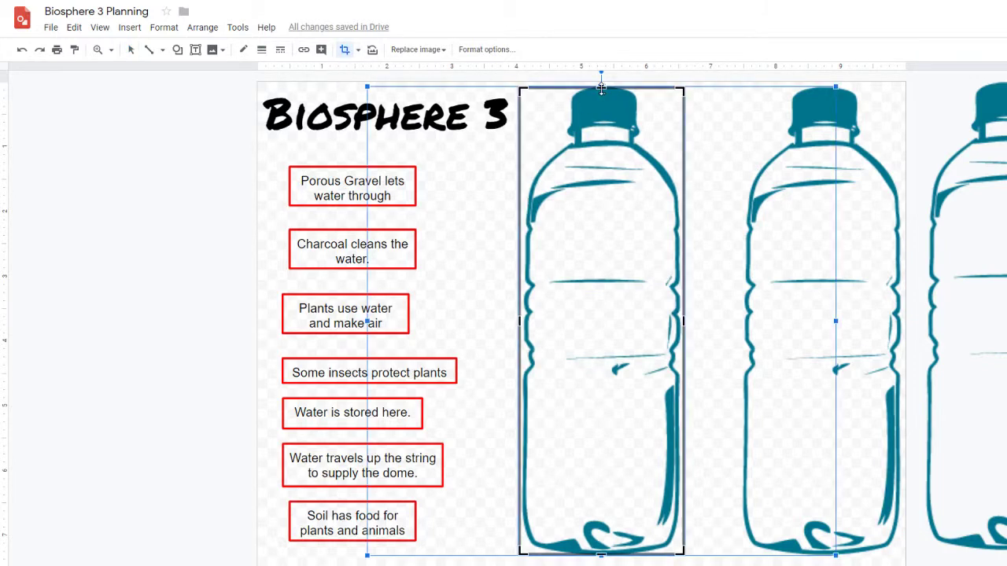
pyautogui.moveTo(600, 88); pyautogui.dragTo(599, 378)
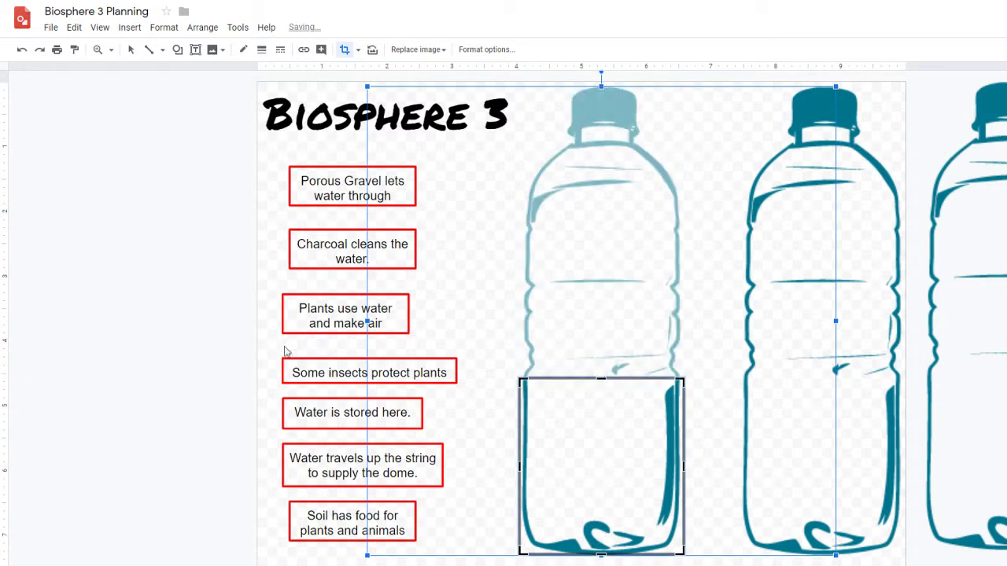
pyautogui.press('Escape')
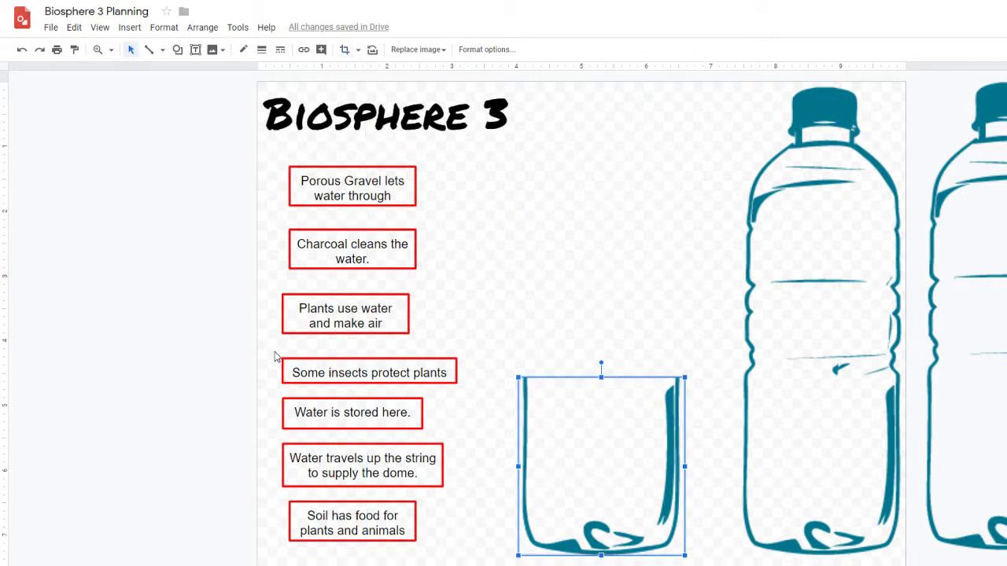
pyautogui.click(507, 328)
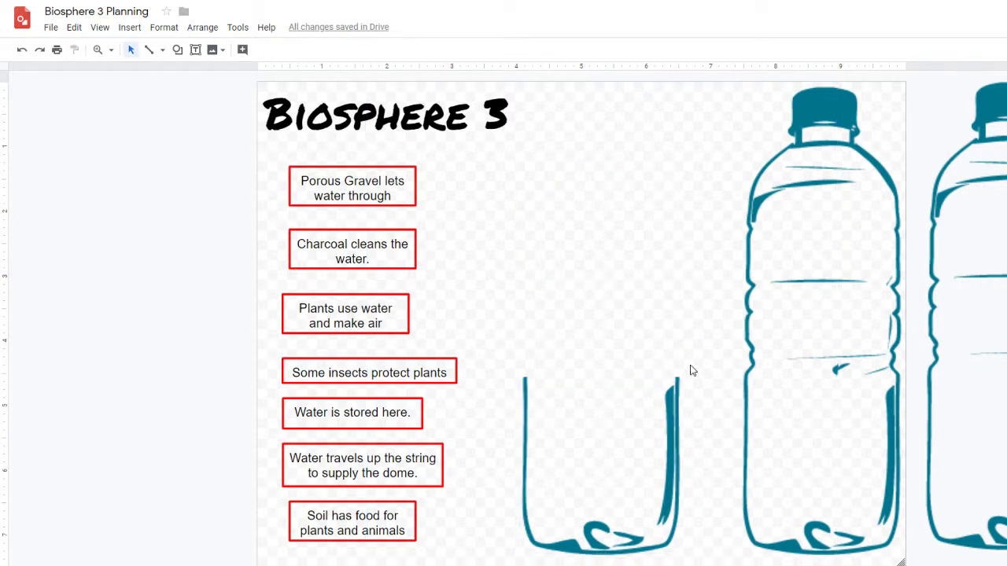
# Step: Rotate the middle bottle 180 degrees so its cap points down, and place it beside the cropped base
pyautogui.click(822, 317)
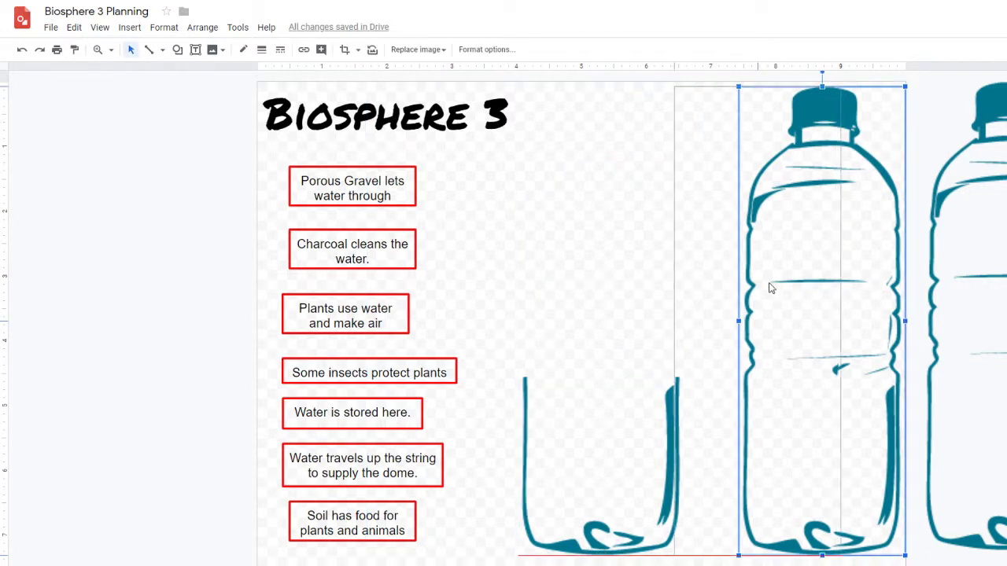
pyautogui.moveTo(771, 288); pyautogui.dragTo(756, 350)
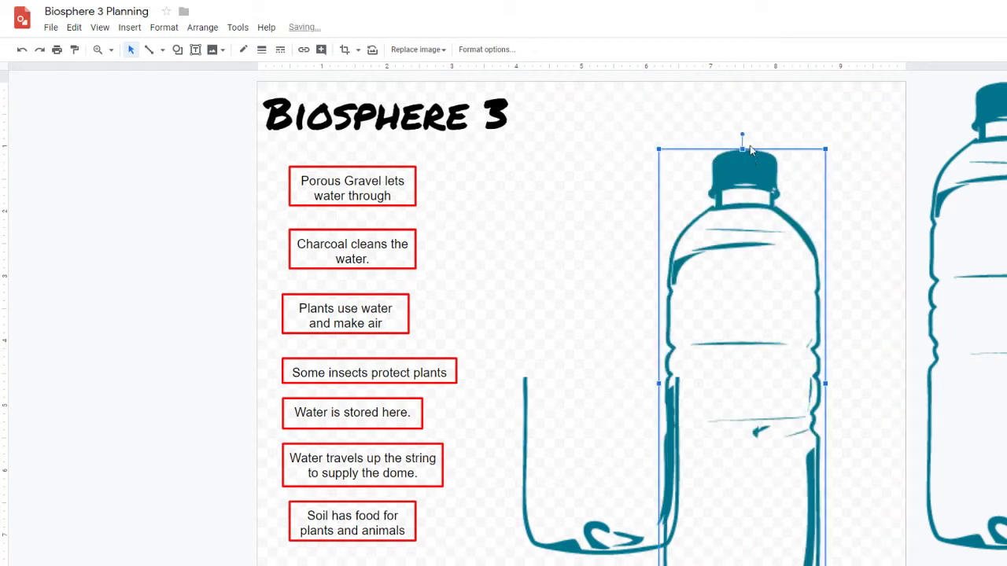
pyautogui.moveTo(743, 135); pyautogui.dragTo(743, 516)
pyautogui.moveTo(764, 459); pyautogui.dragTo(811, 398)
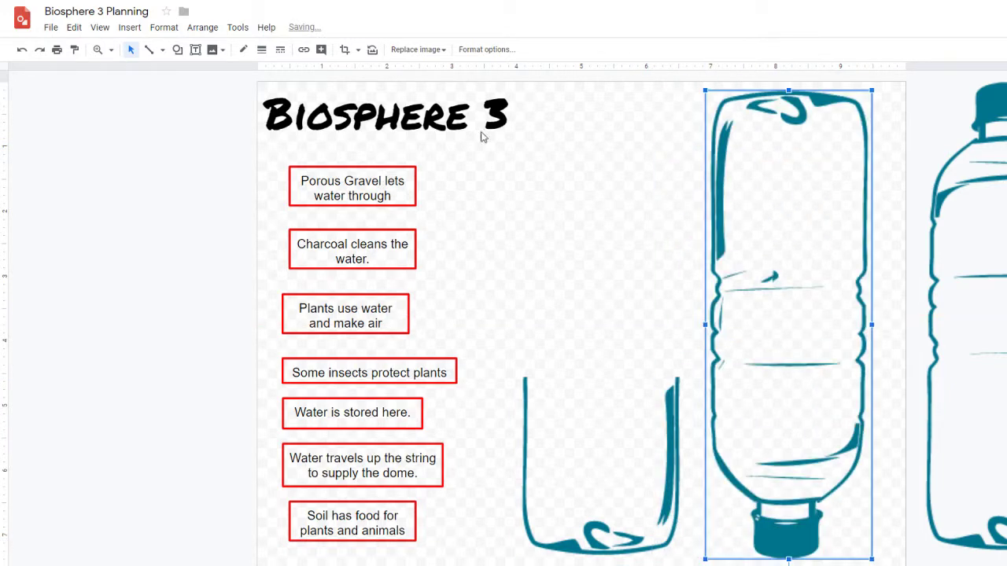
# Step: Crop the upside-down bottle from its upper edge to just above the ridge line, keeping the shoulder, neck and cap
pyautogui.click(345, 51)
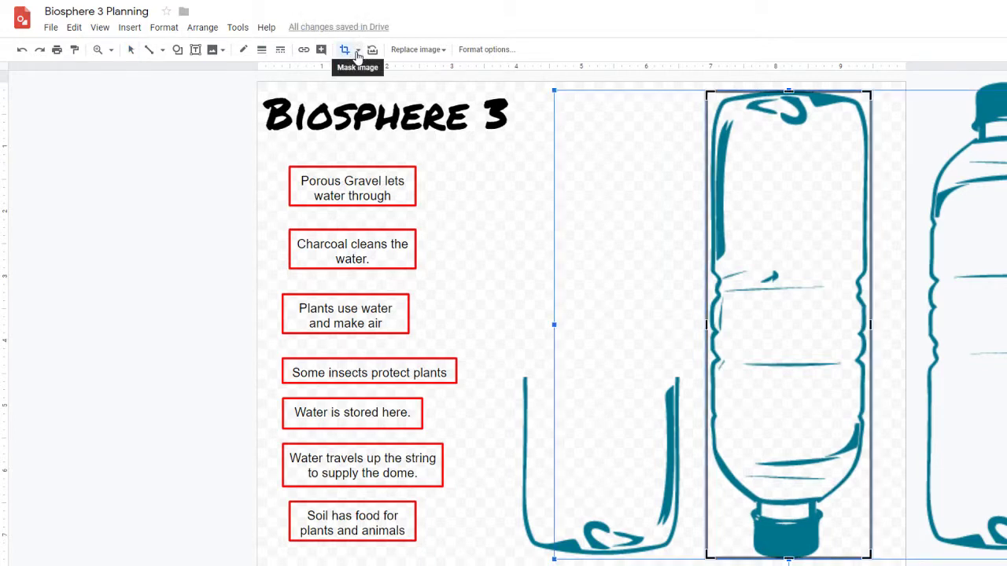
pyautogui.click(346, 50)
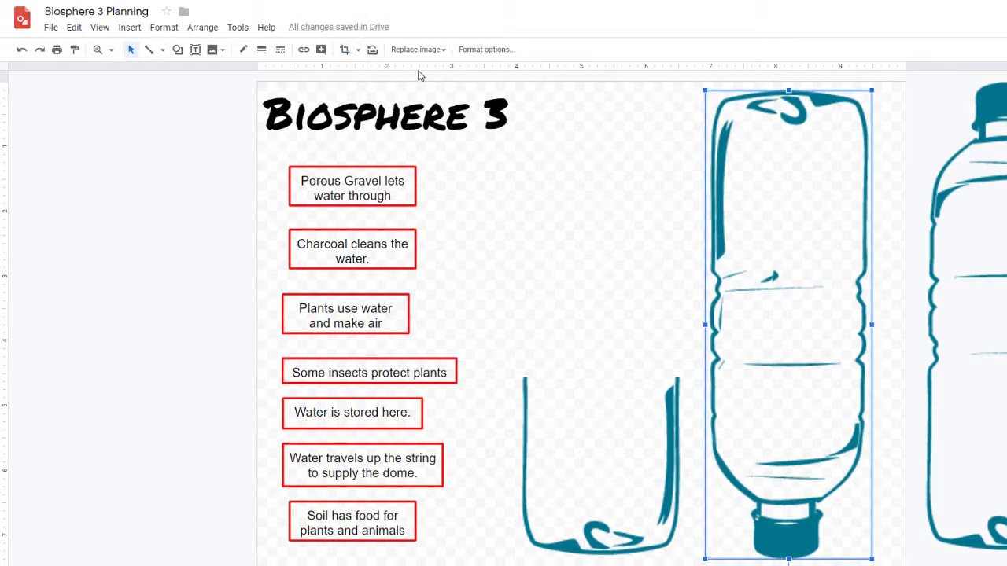
pyautogui.click(348, 50)
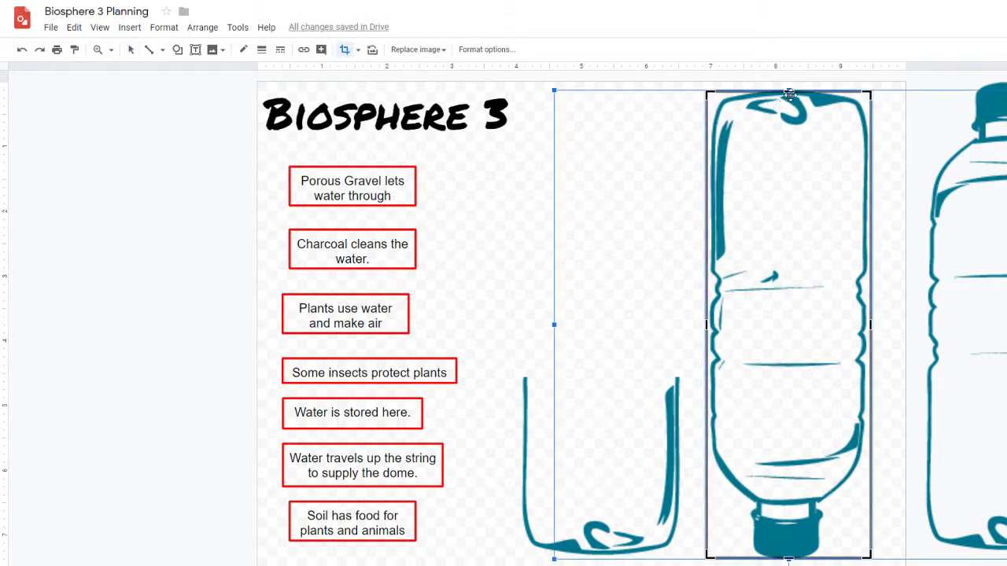
pyautogui.moveTo(789, 92); pyautogui.dragTo(788, 357)
pyautogui.press('Return')
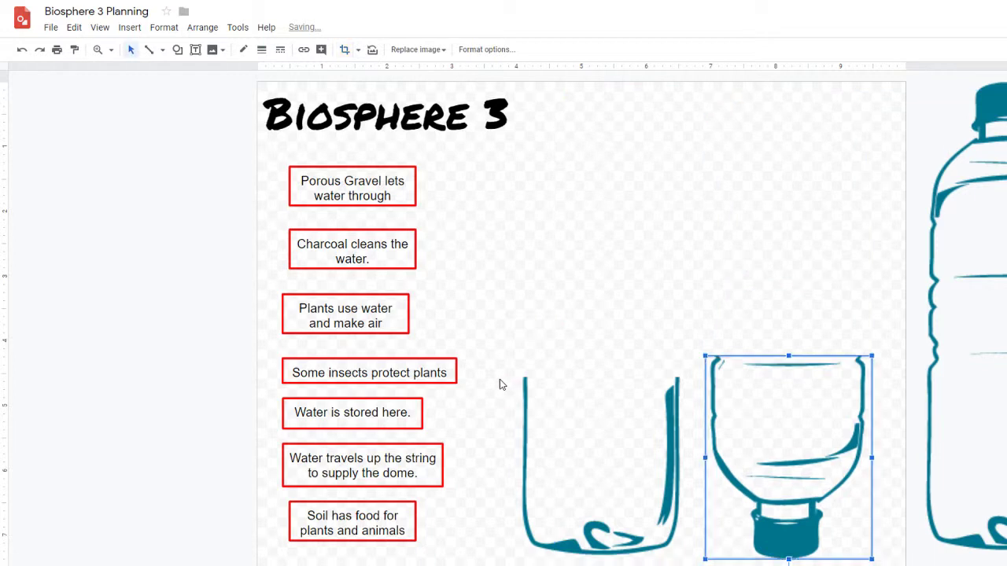
# Step: Crop the lower part off the bottle beyond the page edge, keeping only the cap and domed shoulder
pyautogui.click(996, 368)
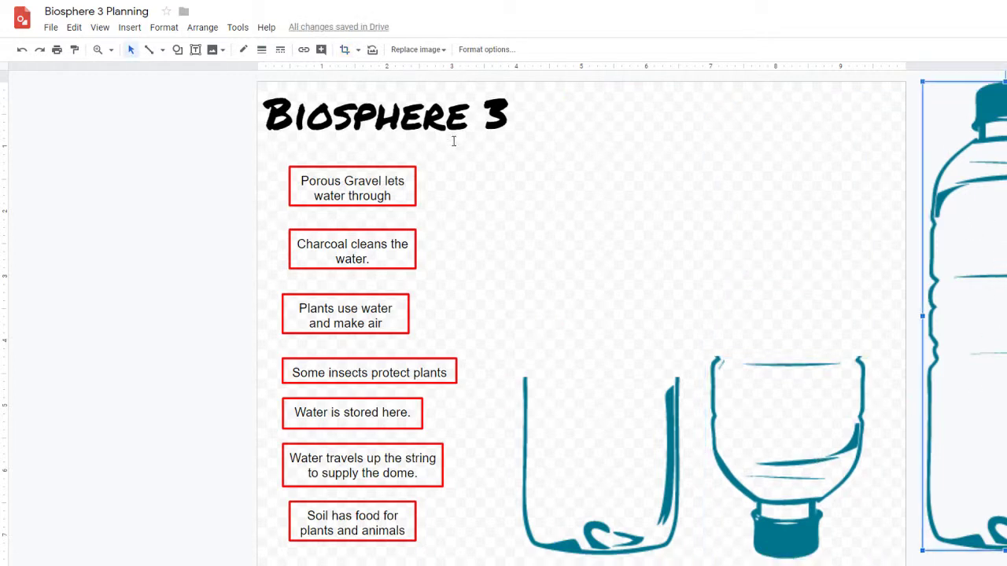
pyautogui.click(344, 50)
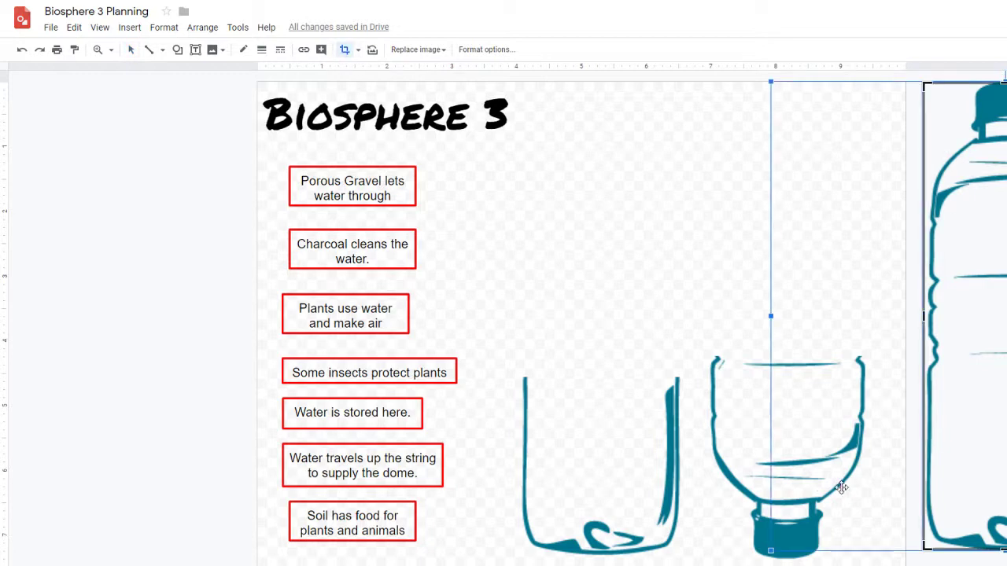
pyautogui.moveTo(1005, 549); pyautogui.dragTo(1005, 225)
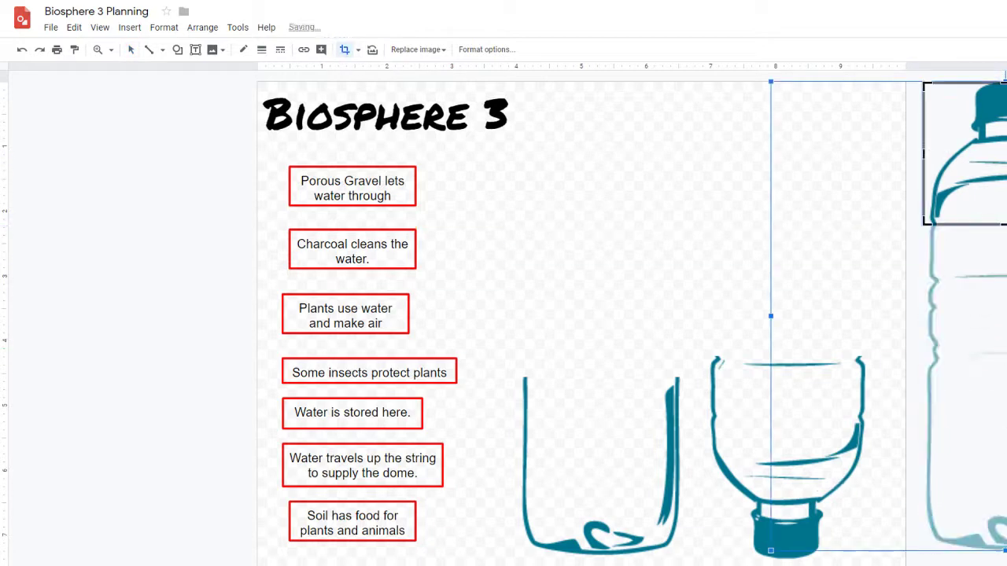
pyautogui.press('Return')
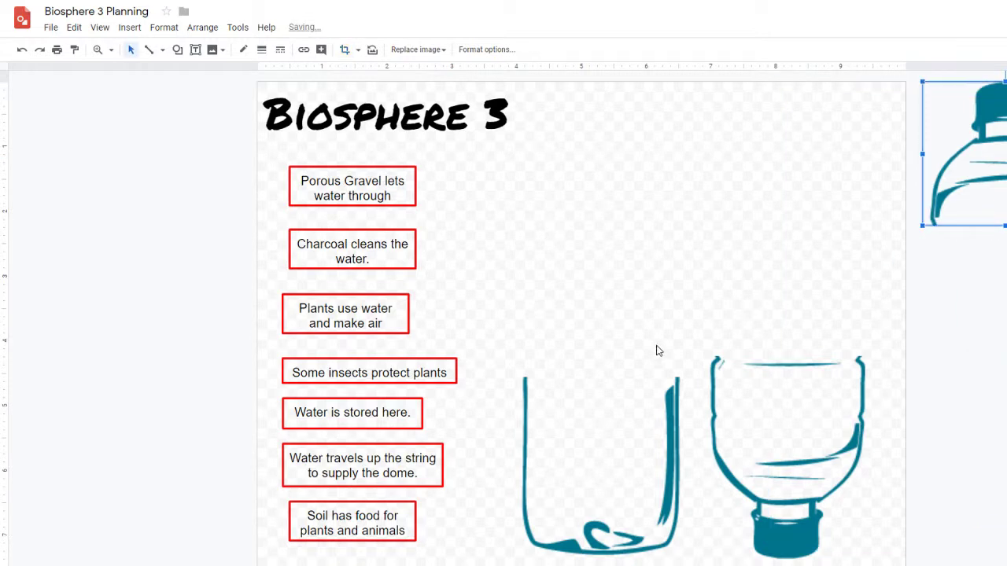
# Step: Stack the pieces by setting the upside-down section into the base and the domed top just above it with a small gap
pyautogui.moveTo(779, 421); pyautogui.dragTo(633, 343)
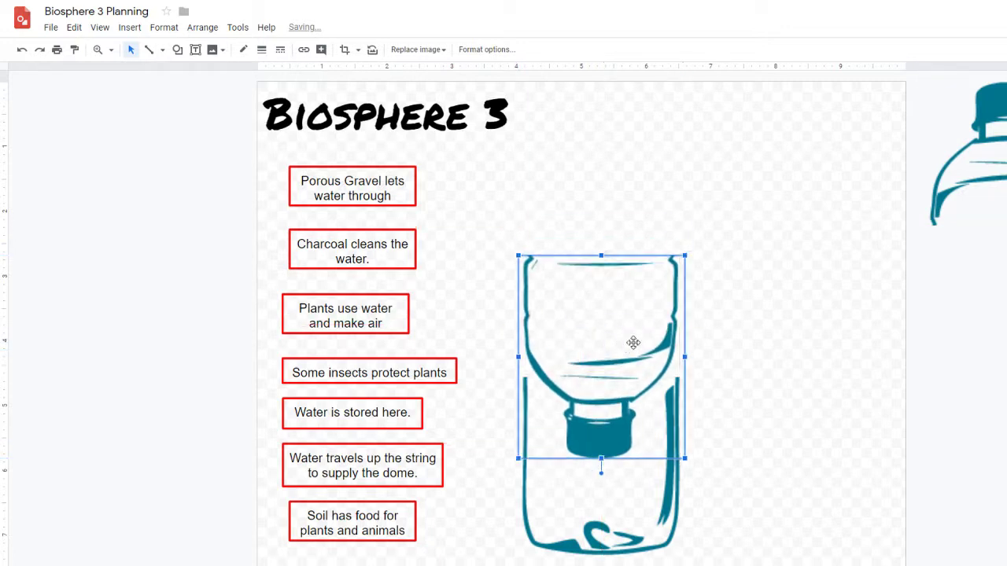
pyautogui.moveTo(962, 191); pyautogui.dragTo(562, 220)
pyautogui.click(736, 301)
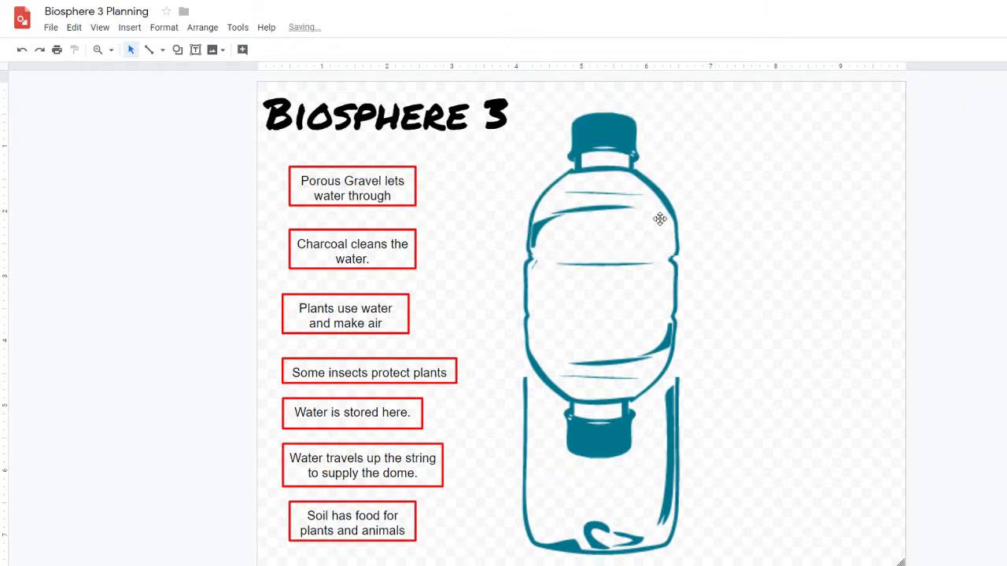
pyautogui.moveTo(659, 219)
pyautogui.mouseDown()
pyautogui.moveTo(674, 191)
pyautogui.moveTo(673, 204)
pyautogui.mouseUp()
pyautogui.click(771, 317)
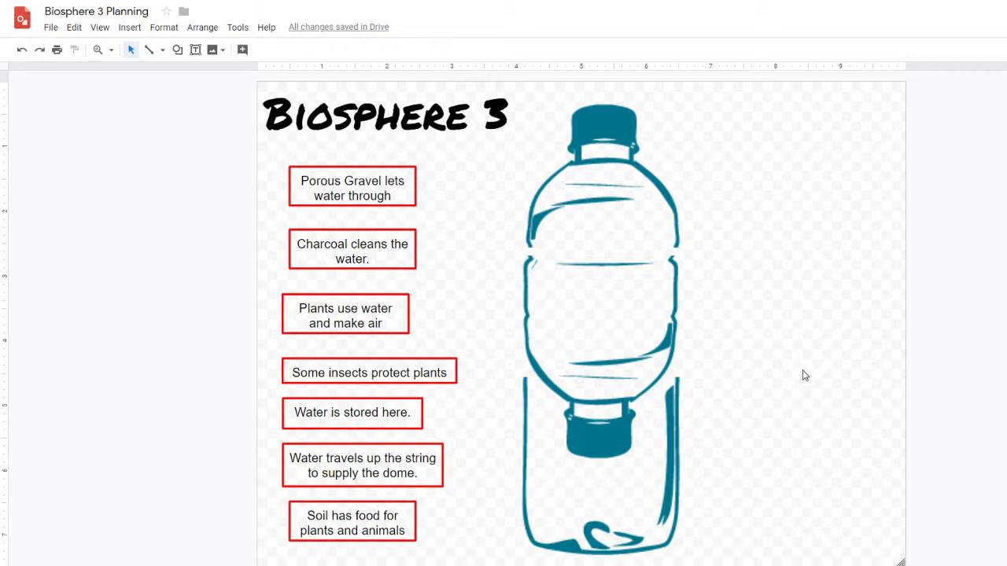
# Step: Draw a small rounded rectangle in the empty page area beside the upper half of the assembled bottle
pyautogui.click(178, 50)
pyautogui.moveTo(186, 76)
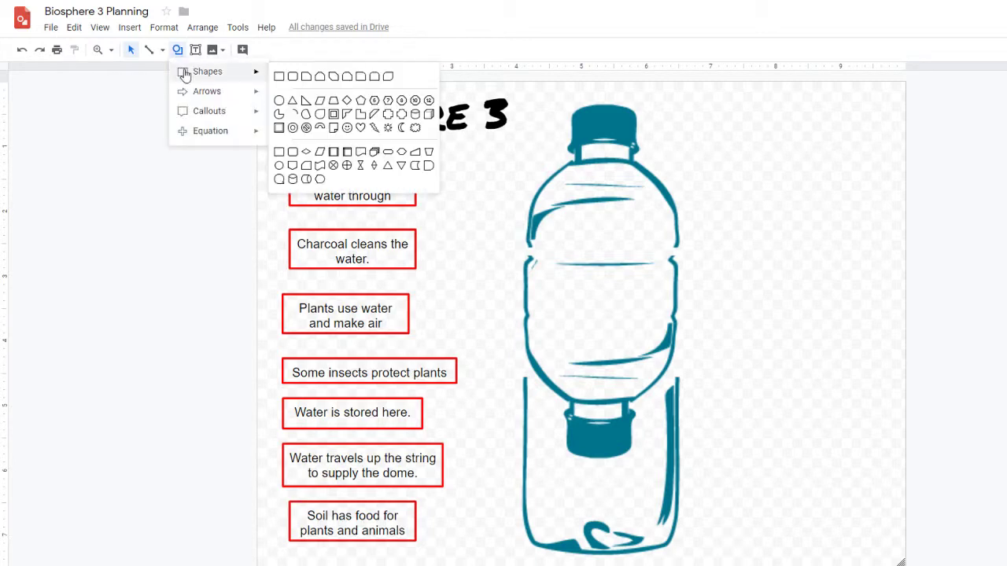
pyautogui.click(293, 78)
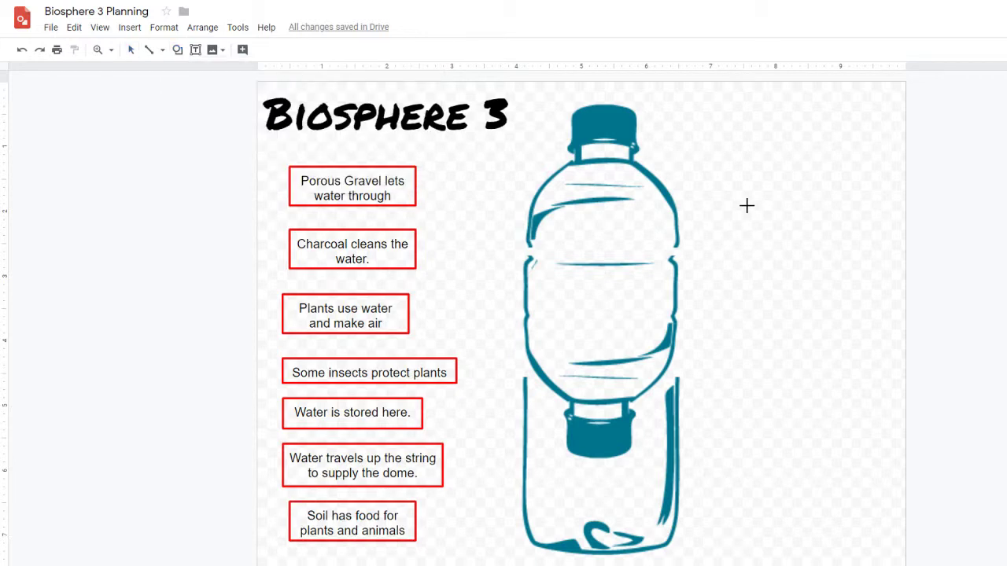
pyautogui.moveTo(730, 200); pyautogui.dragTo(845, 253)
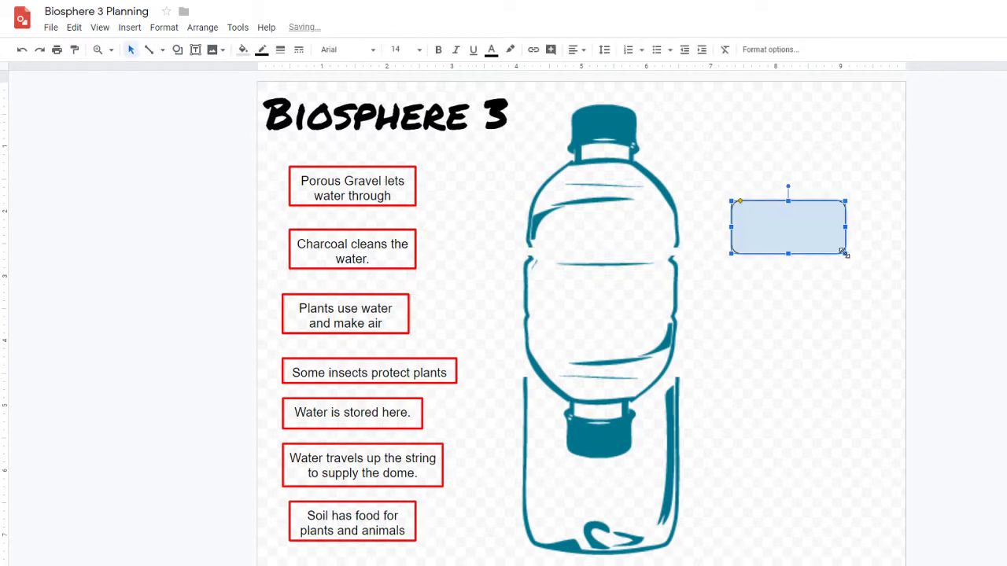
# Step: Add the text WATER inside the rounded rectangle and set its font size to 30
pyautogui.rightClick(806, 228)
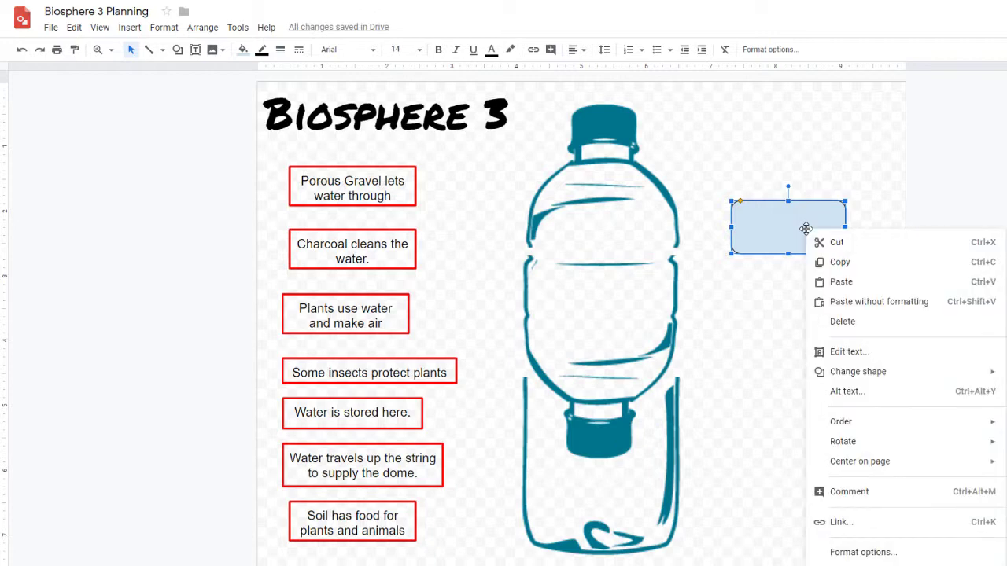
pyautogui.click(846, 353)
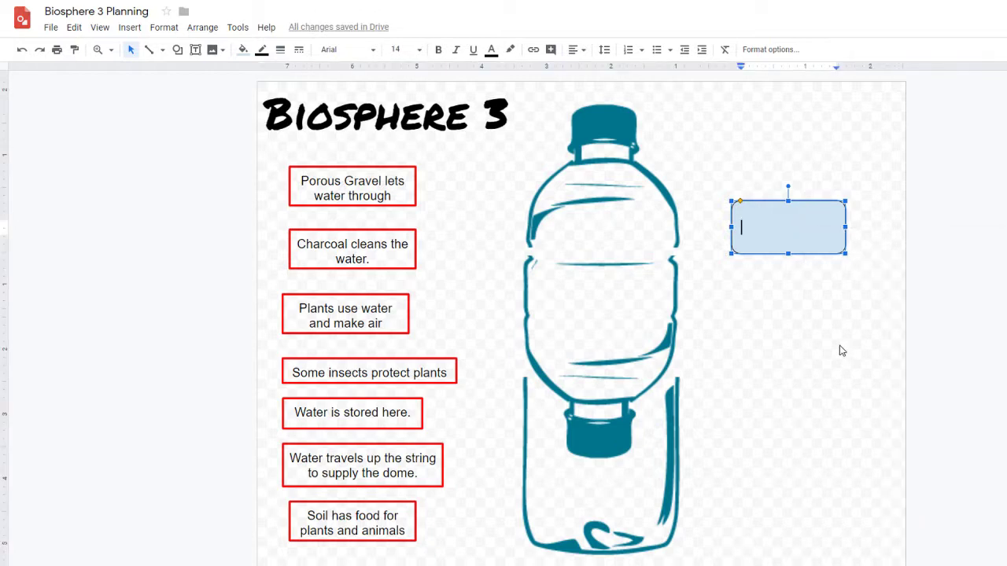
pyautogui.write('W')
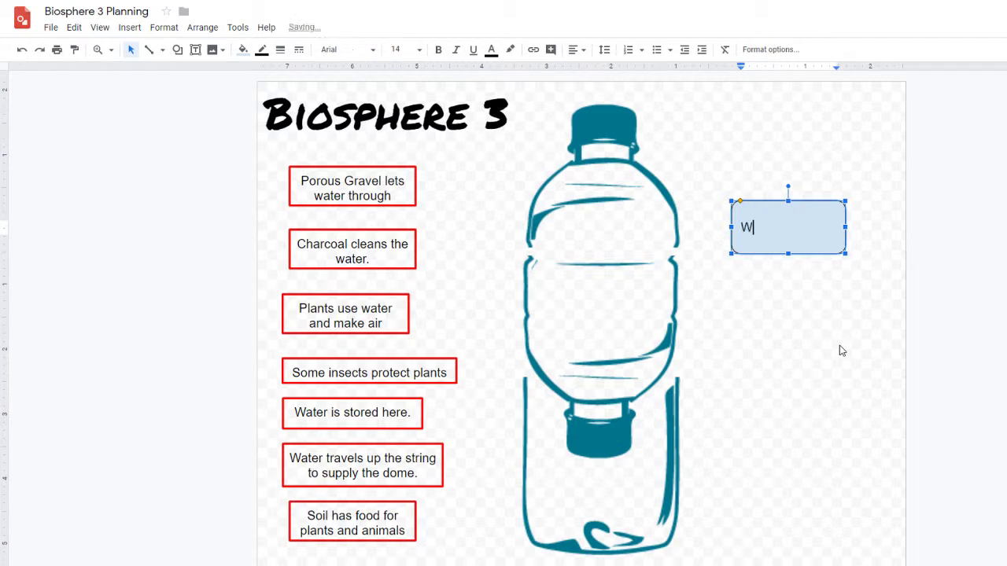
pyautogui.write('ATER')
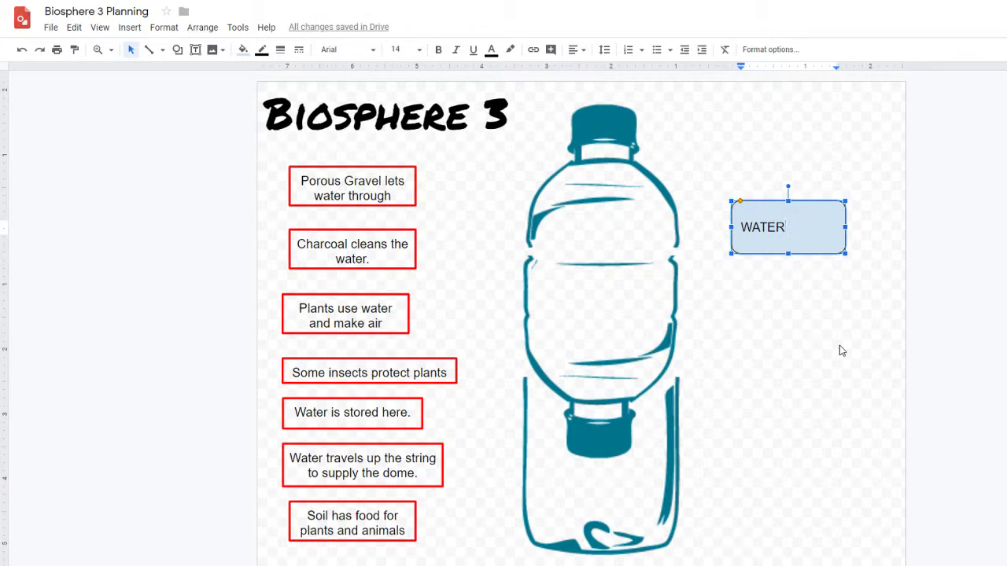
pyautogui.hotkey('ctrl', 'a')
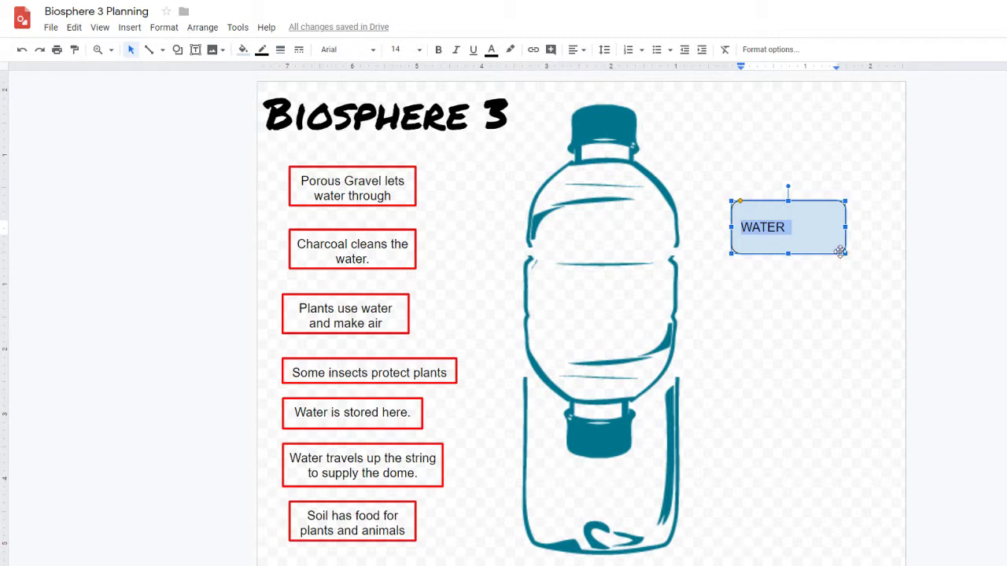
pyautogui.click(419, 51)
pyautogui.click(399, 269)
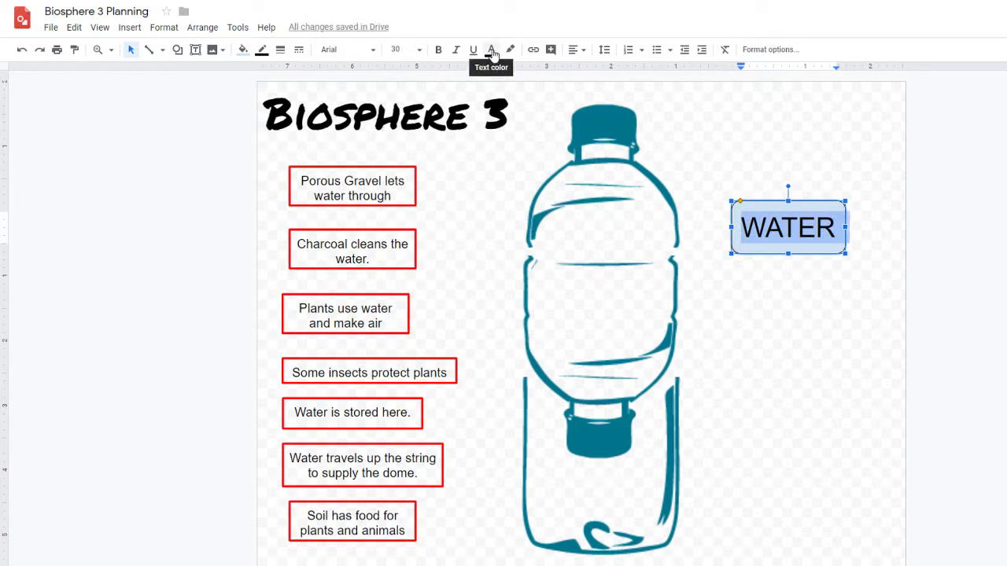
# Step: Make the WATER text white and fill its rounded rectangle with dark blue
pyautogui.click(491, 50)
pyautogui.click(595, 72)
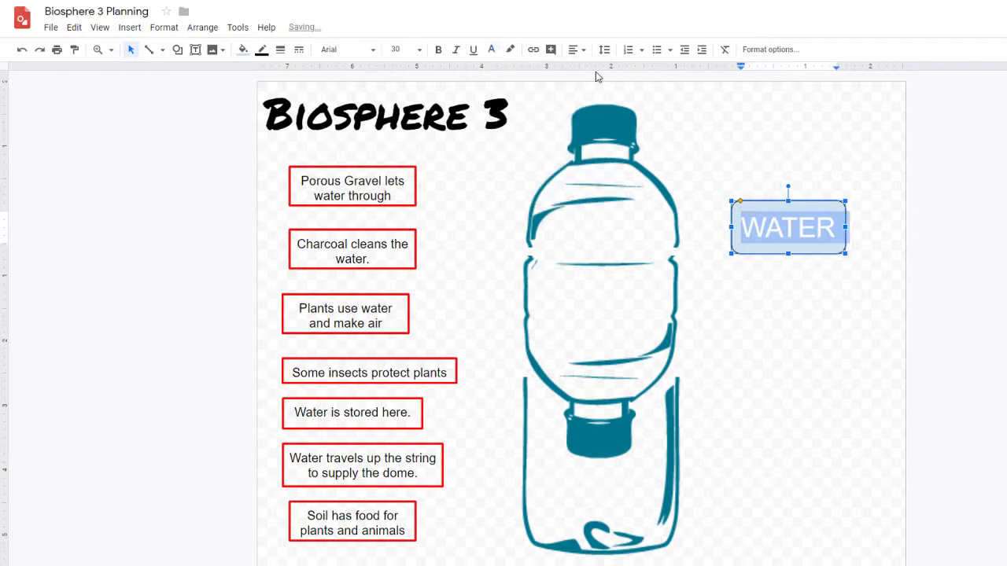
pyautogui.click(244, 56)
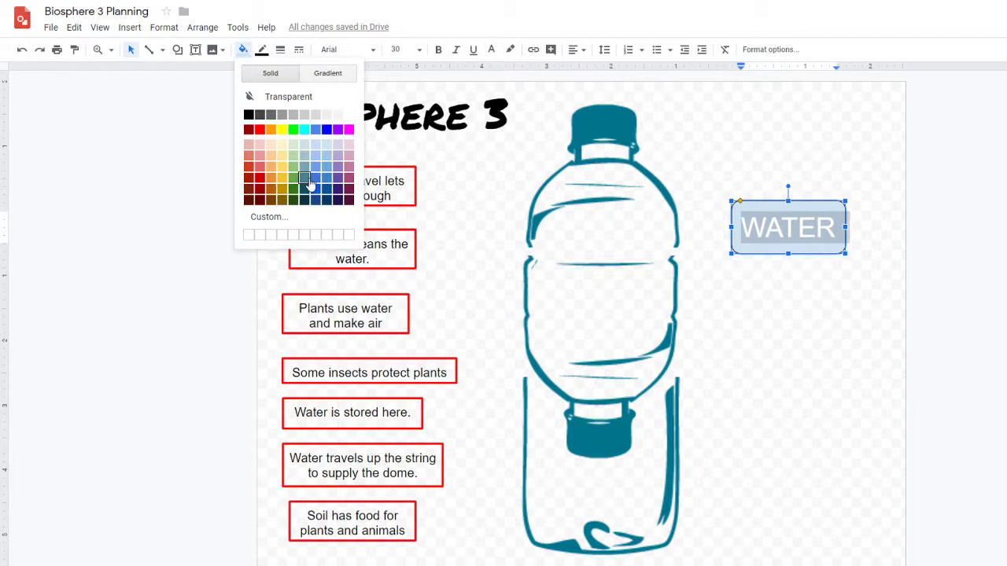
pyautogui.click(316, 189)
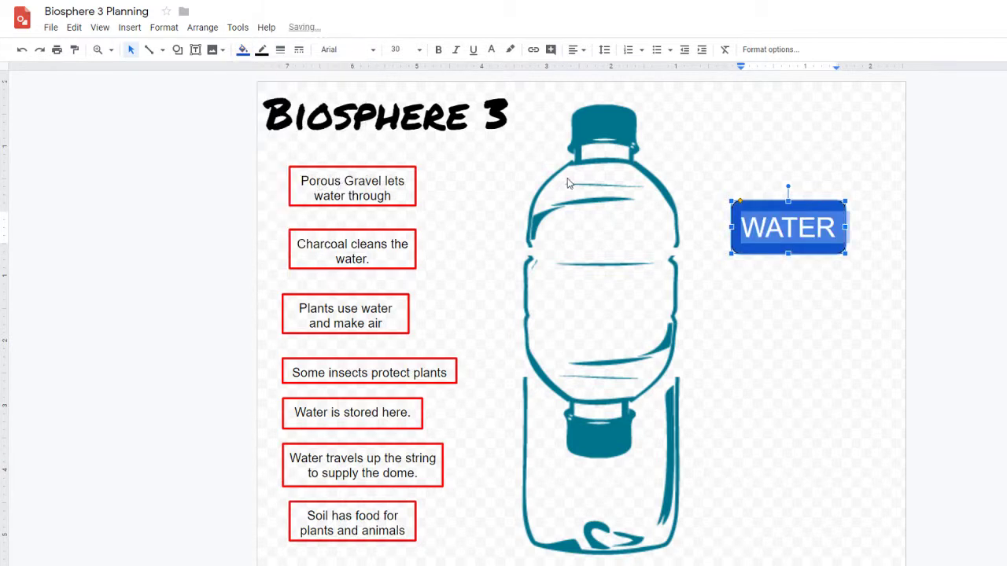
pyautogui.click(790, 168)
# Step: Move the WATER box down beside the bottle's lower half and place a duplicate above it reading GRAVEL
pyautogui.moveTo(812, 246); pyautogui.dragTo(824, 360)
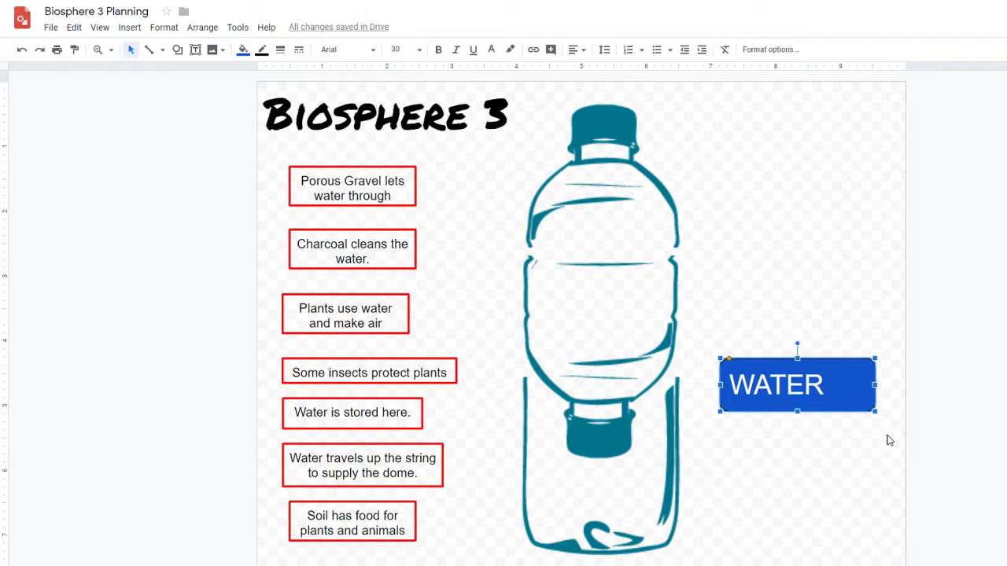
pyautogui.hotkey('ctrl', 'd')
pyautogui.moveTo(866, 406); pyautogui.dragTo(725, 245)
pyautogui.click(815, 244)
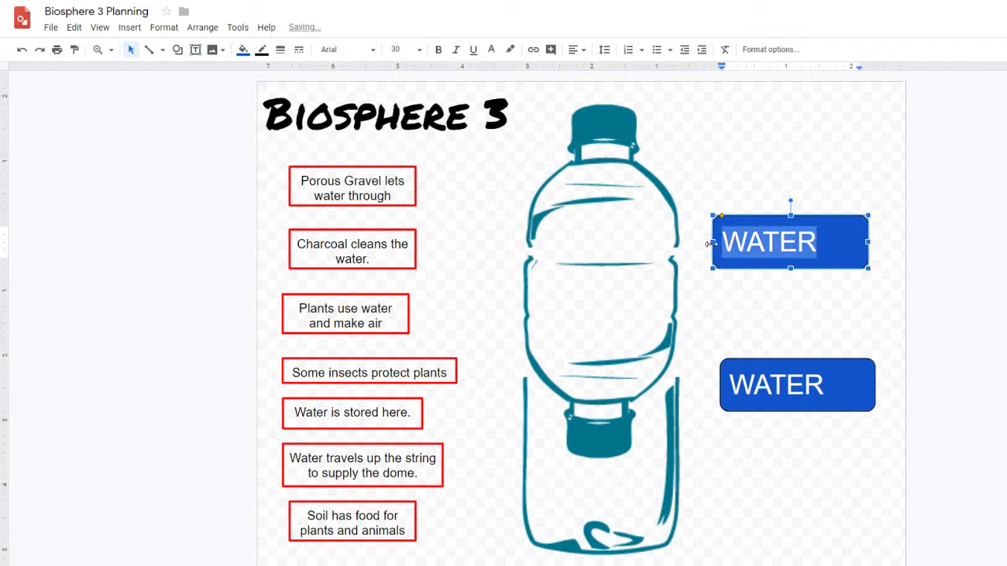
pyautogui.write('GRAVEL')
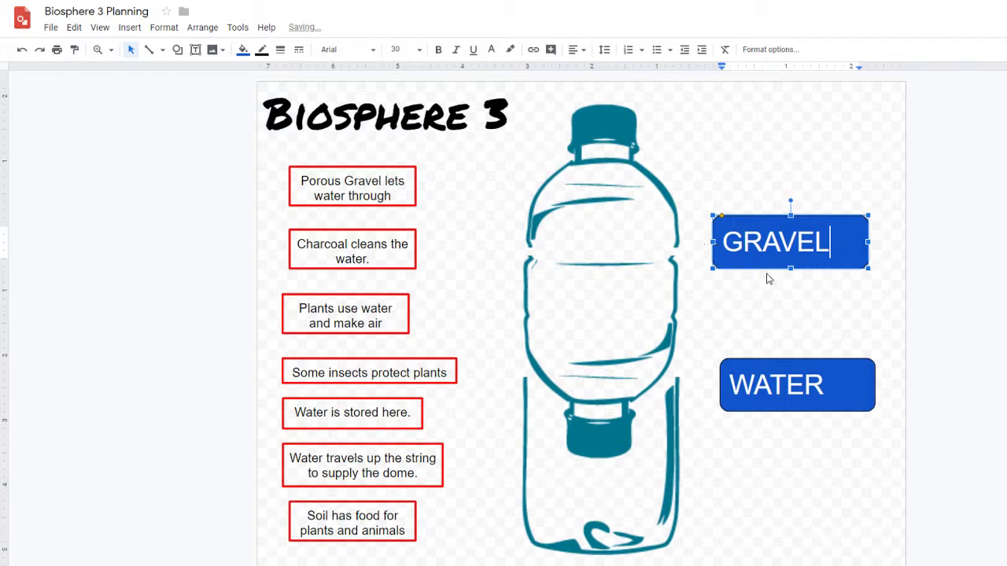
# Step: Place a duplicate of the GRAVEL box above it and replace its text with SOIL
pyautogui.moveTo(762, 266); pyautogui.dragTo(765, 232)
pyautogui.moveTo(823, 216); pyautogui.dragTo(709, 214)
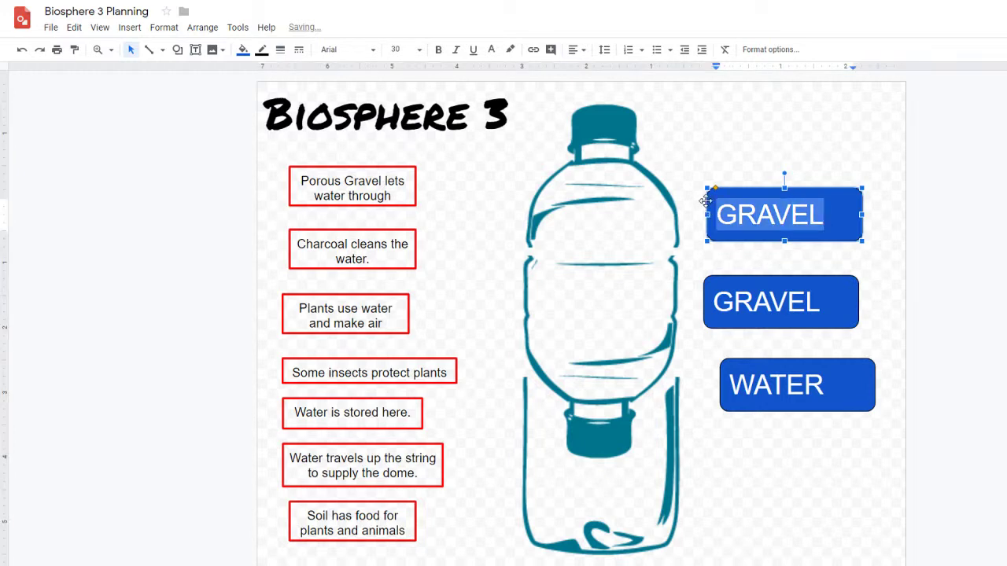
pyautogui.write('Di')
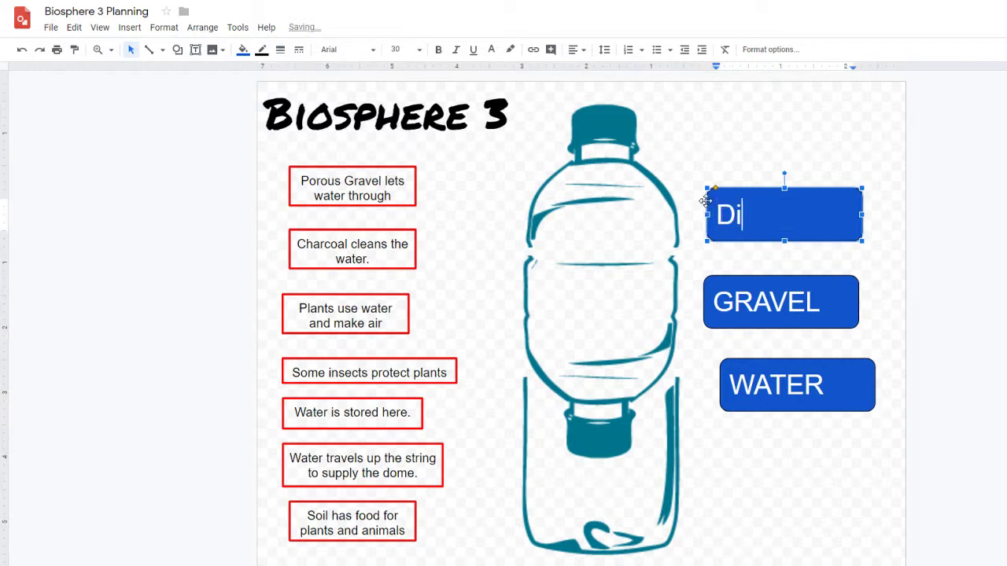
pyautogui.press('BackSpace')
pyautogui.write('i')
pyautogui.press('BackSpace')
pyautogui.press('BackSpace')
pyautogui.write('SOIL')
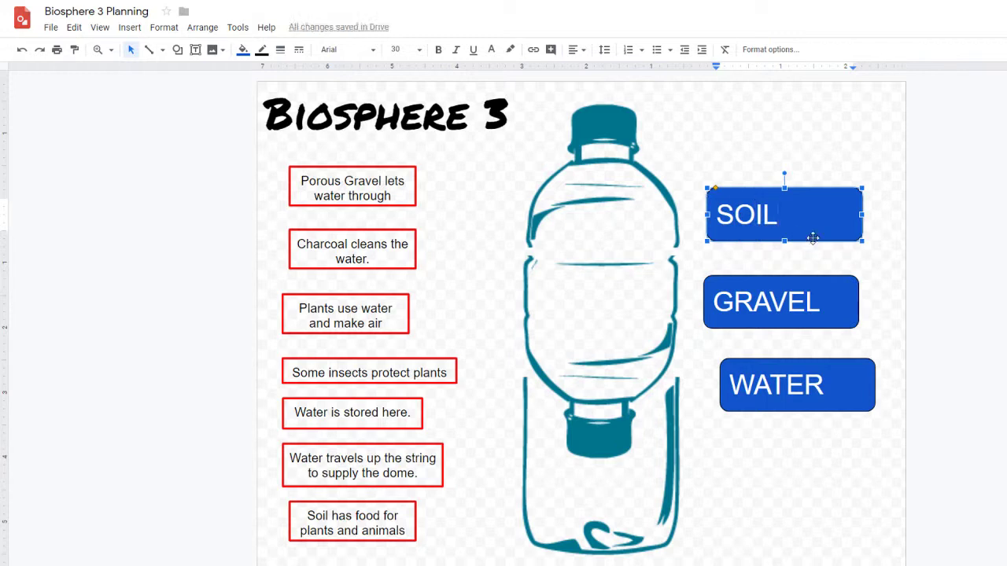
pyautogui.press('Escape')
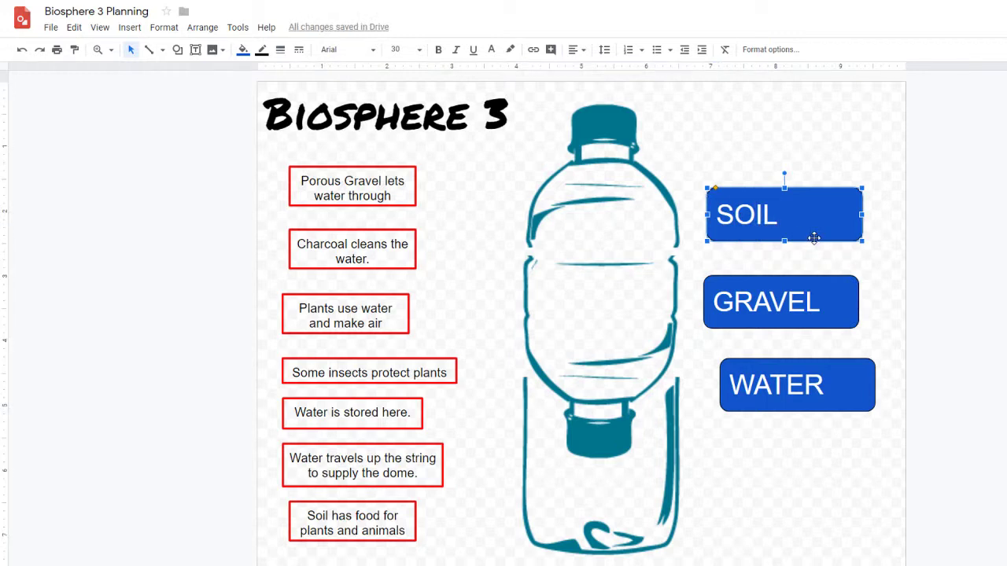
# Step: Fill the SOIL box with dark brown and center its text
pyautogui.click(243, 49)
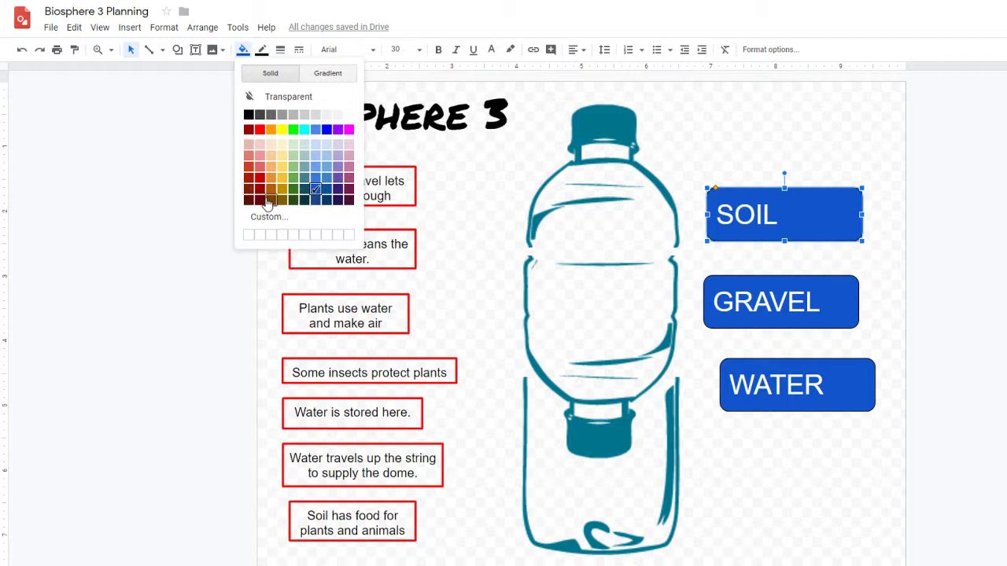
pyautogui.click(271, 200)
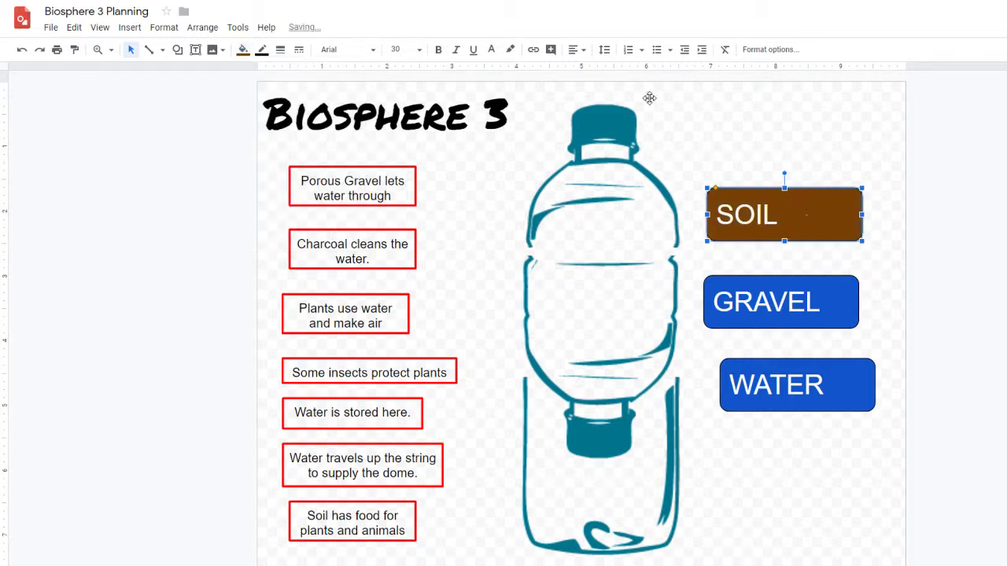
pyautogui.click(575, 50)
pyautogui.click(594, 73)
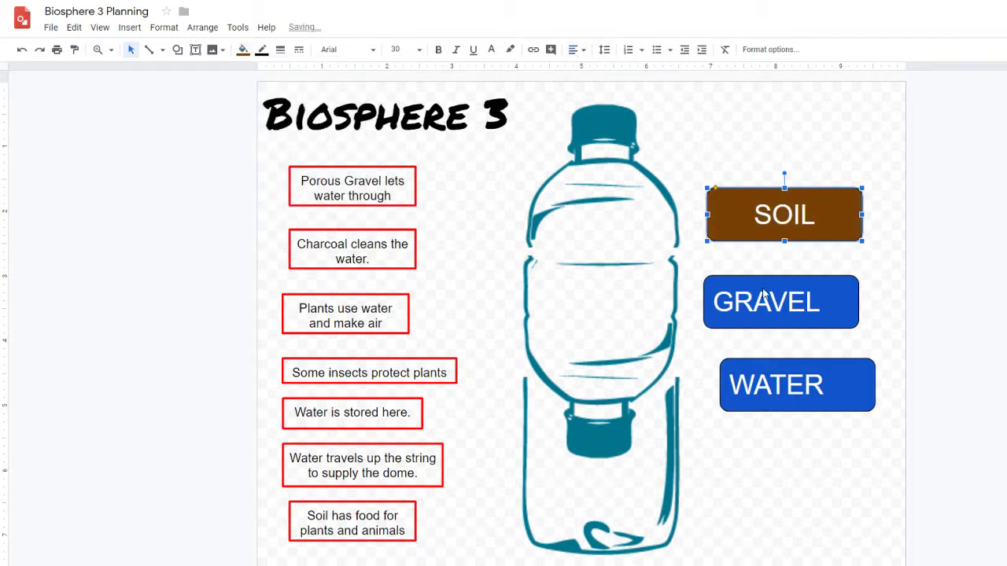
# Step: Center the text in the GRAVEL and WATER boxes
pyautogui.press('Tab')
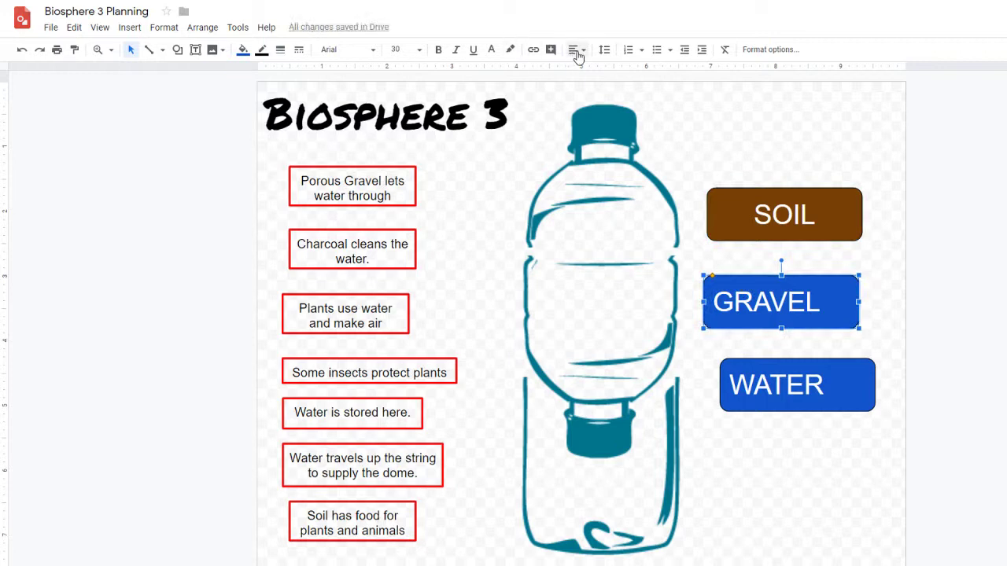
pyautogui.click(575, 49)
pyautogui.click(592, 72)
pyautogui.click(795, 398)
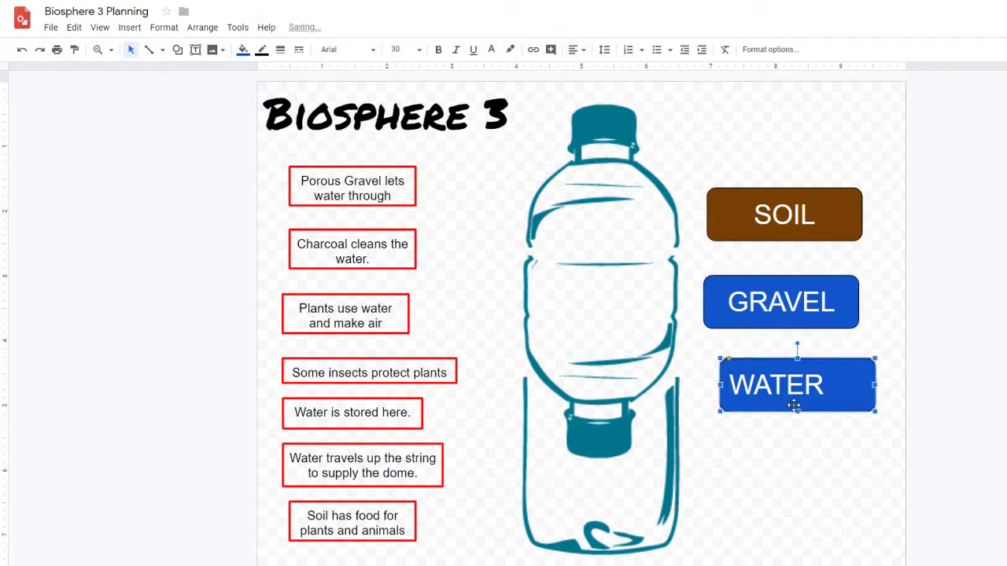
pyautogui.click(575, 50)
pyautogui.click(593, 72)
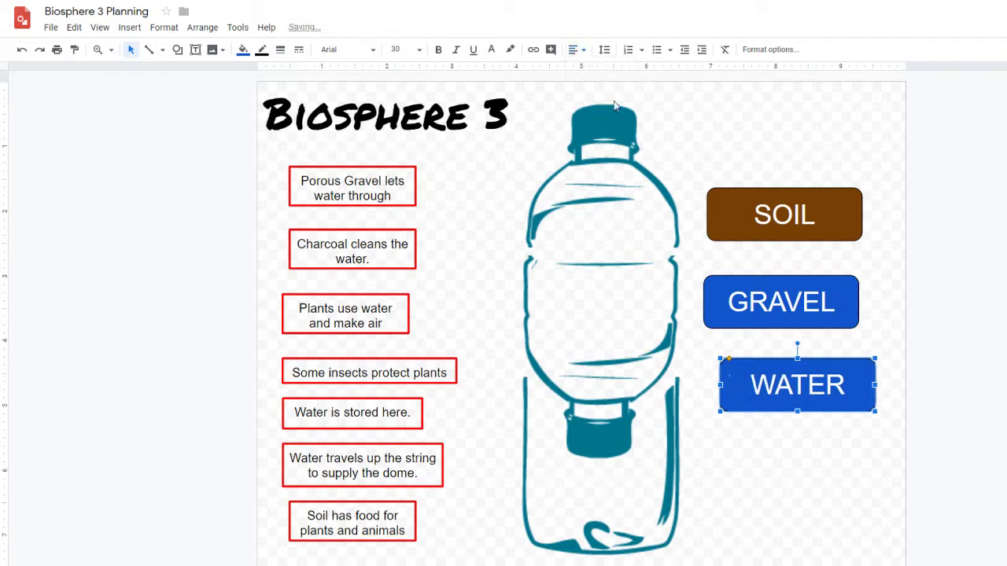
# Step: Fill the GRAVEL box with medium gray
pyautogui.click(838, 318)
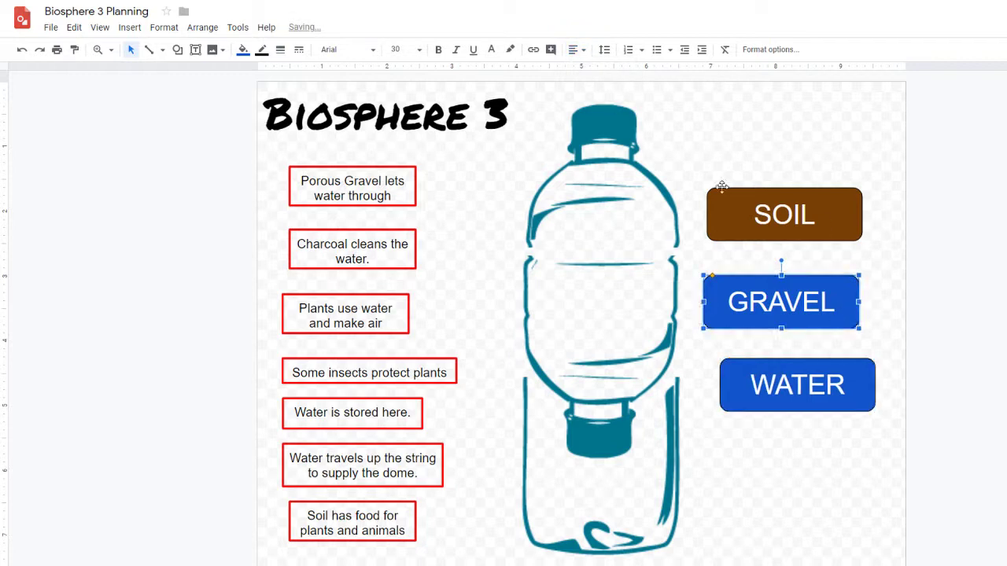
pyautogui.click(243, 50)
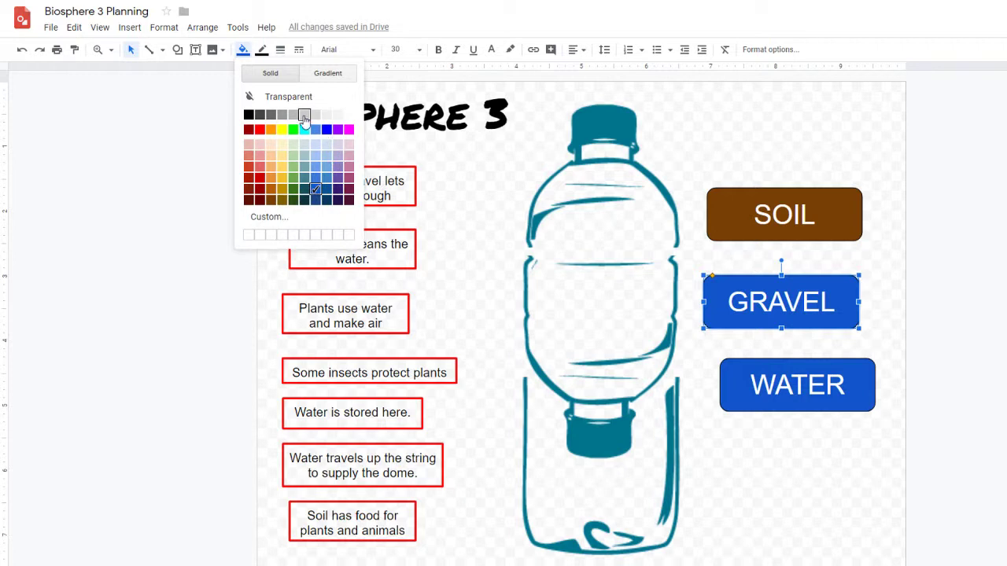
pyautogui.click(304, 115)
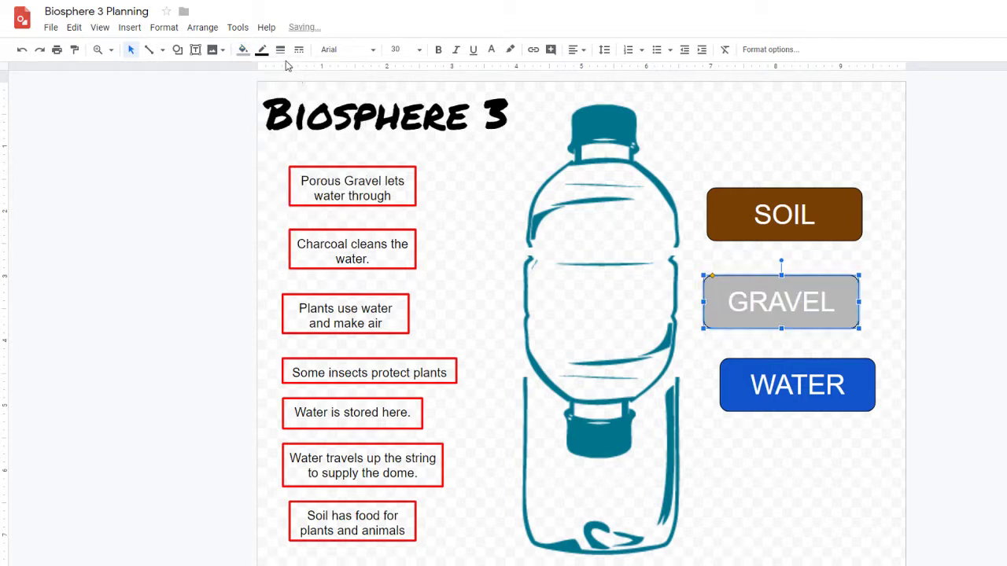
pyautogui.click(243, 50)
pyautogui.click(290, 109)
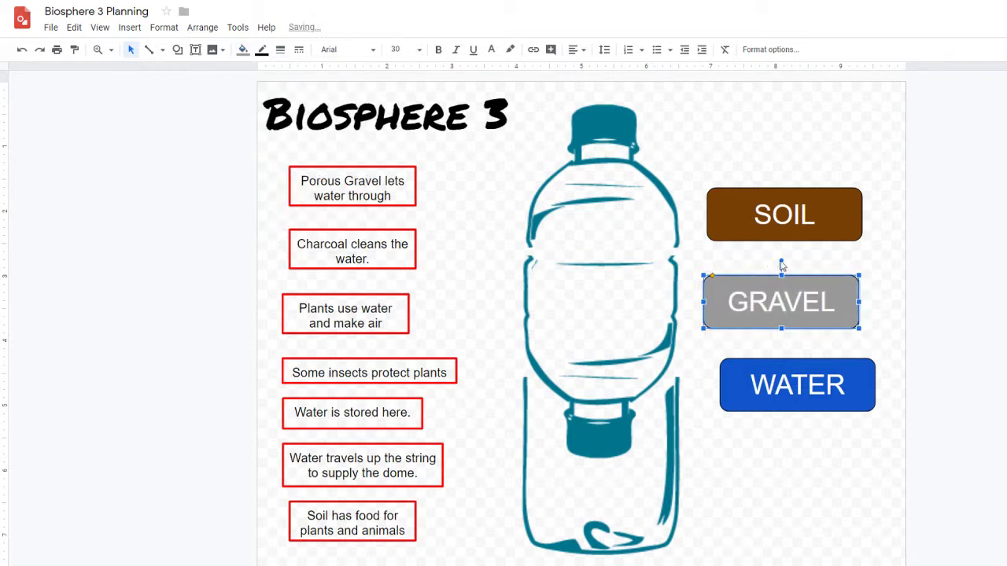
pyautogui.click(811, 265)
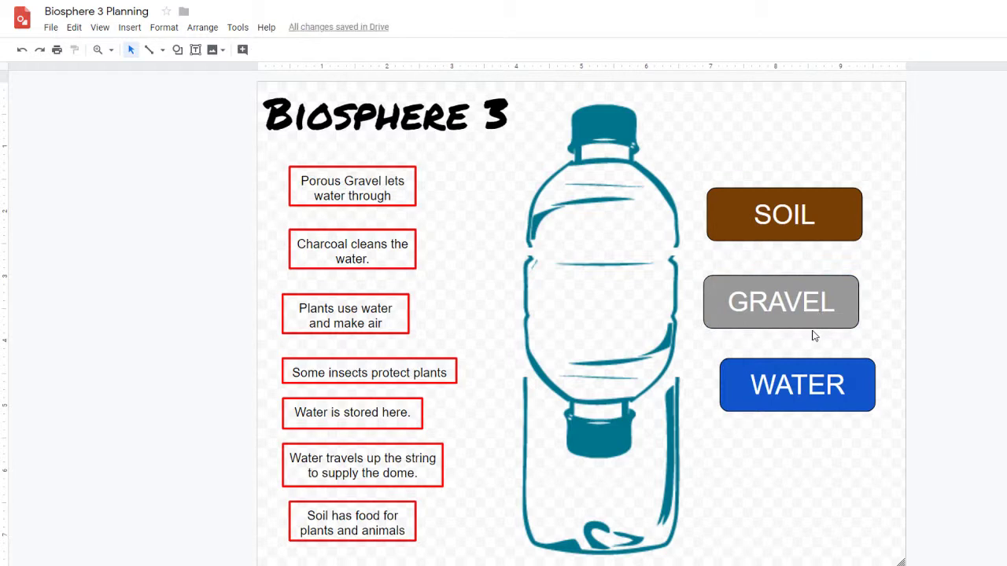
# Step: Move the GRAVEL box into the lower part of the upside-down bottle section and narrow it to fit the bottle's width
pyautogui.moveTo(810, 329); pyautogui.dragTo(648, 386)
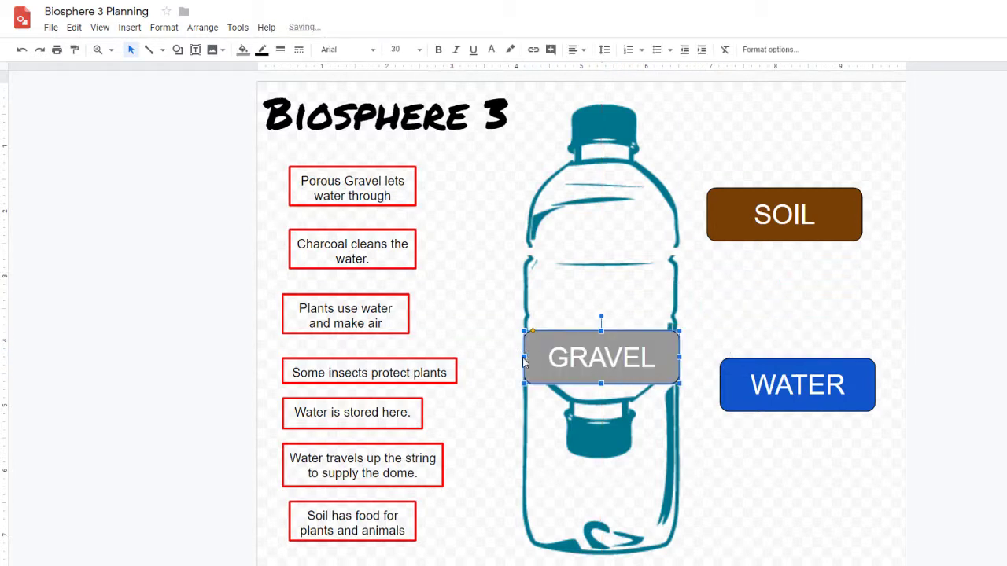
pyautogui.moveTo(525, 357); pyautogui.dragTo(541, 357)
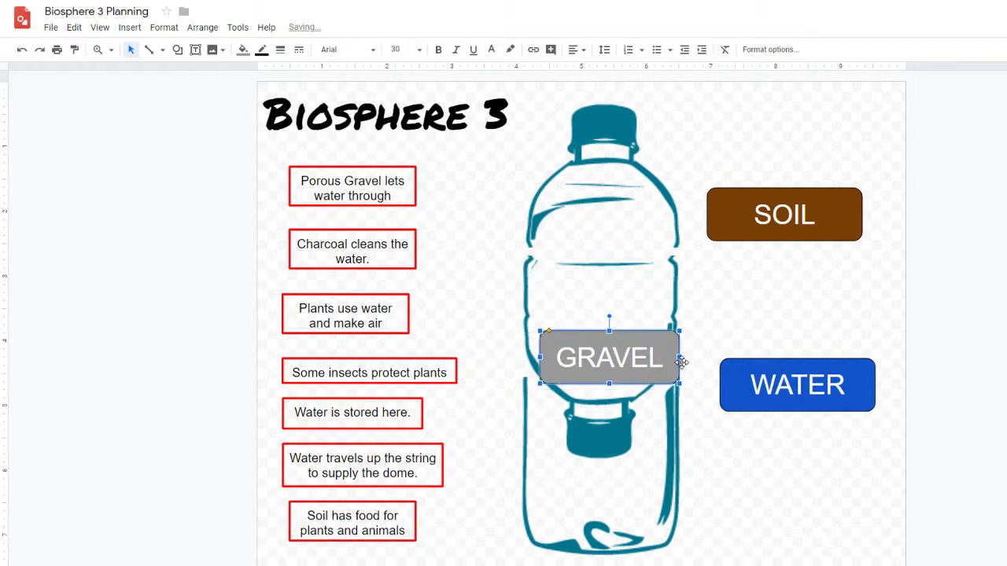
pyautogui.moveTo(680, 357); pyautogui.dragTo(674, 364)
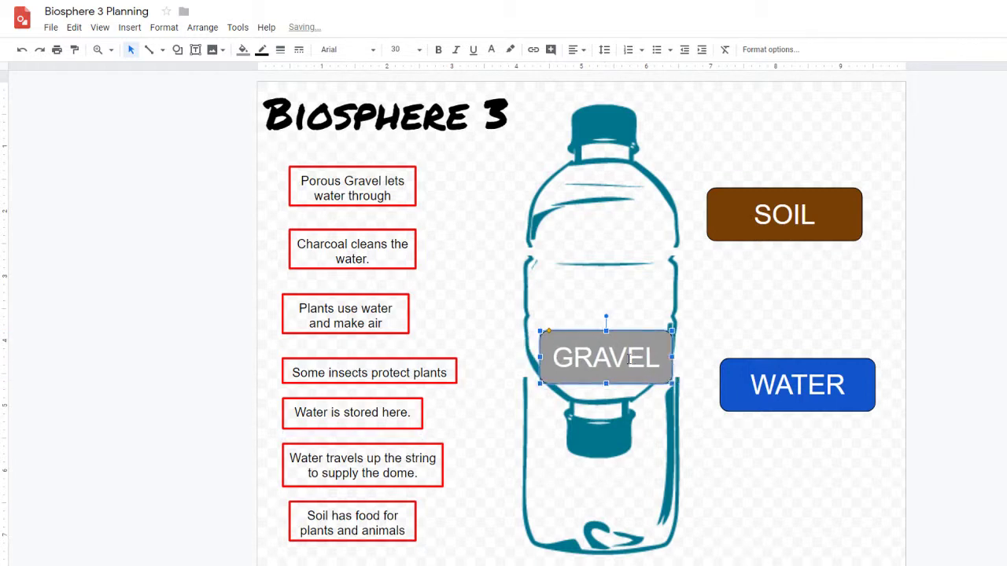
pyautogui.click(607, 343)
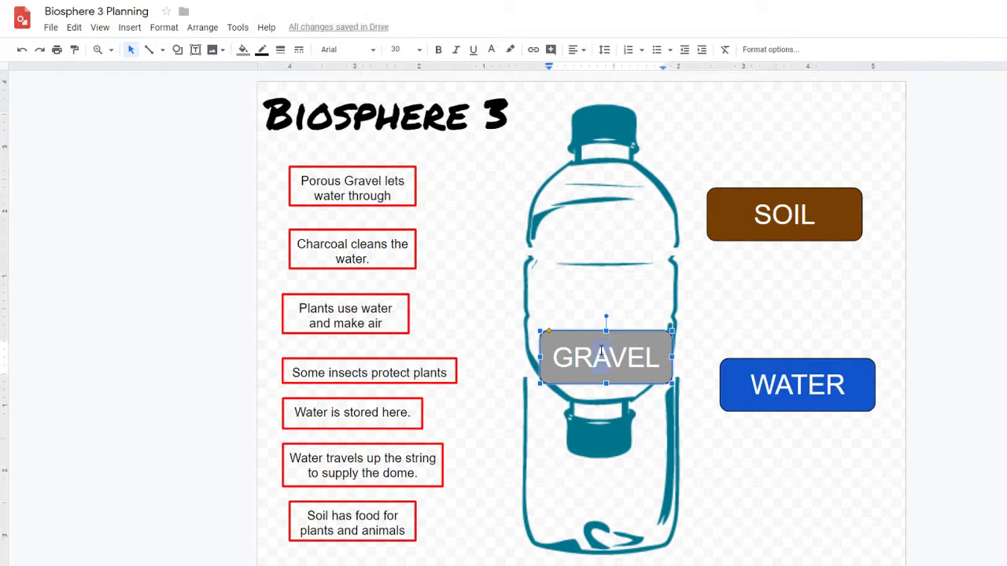
pyautogui.moveTo(628, 328); pyautogui.dragTo(627, 354)
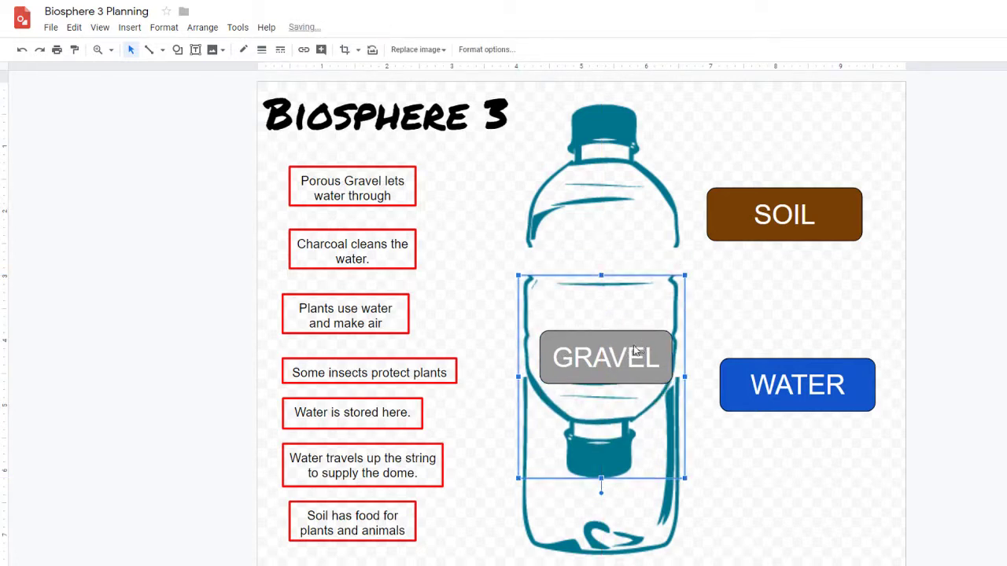
pyautogui.hotkey('ctrl', 'z')
pyautogui.click(731, 323)
# Step: Send the GRAVEL box behind the bottle image so the bottle's outline lies over it
pyautogui.click(652, 381)
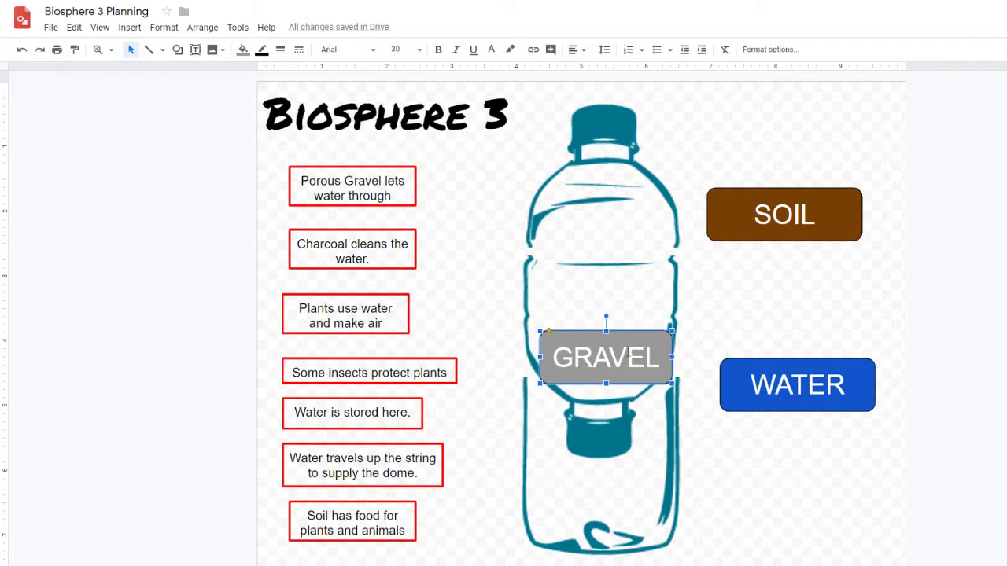
pyautogui.rightClick(629, 356)
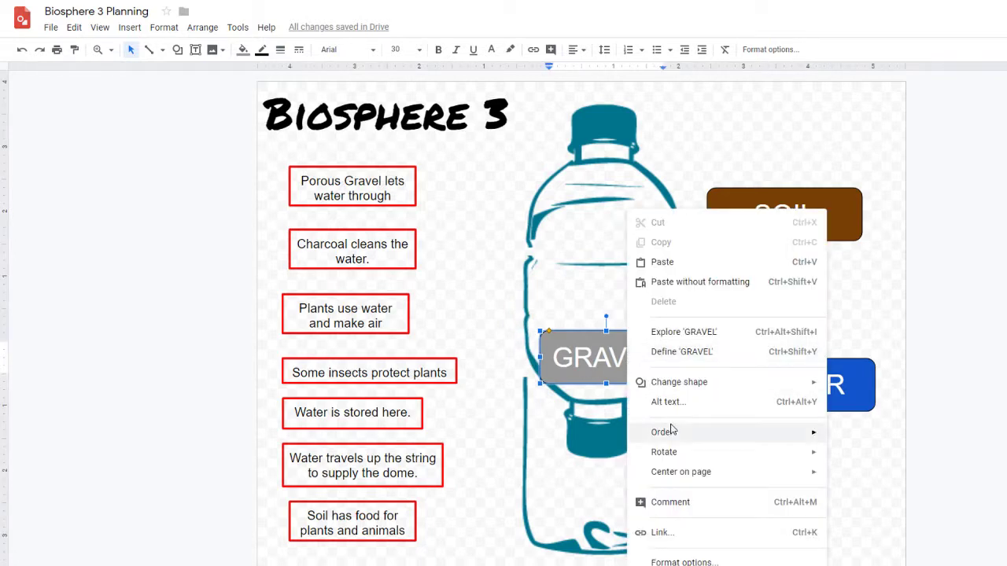
pyautogui.moveTo(671, 429)
pyautogui.click(871, 495)
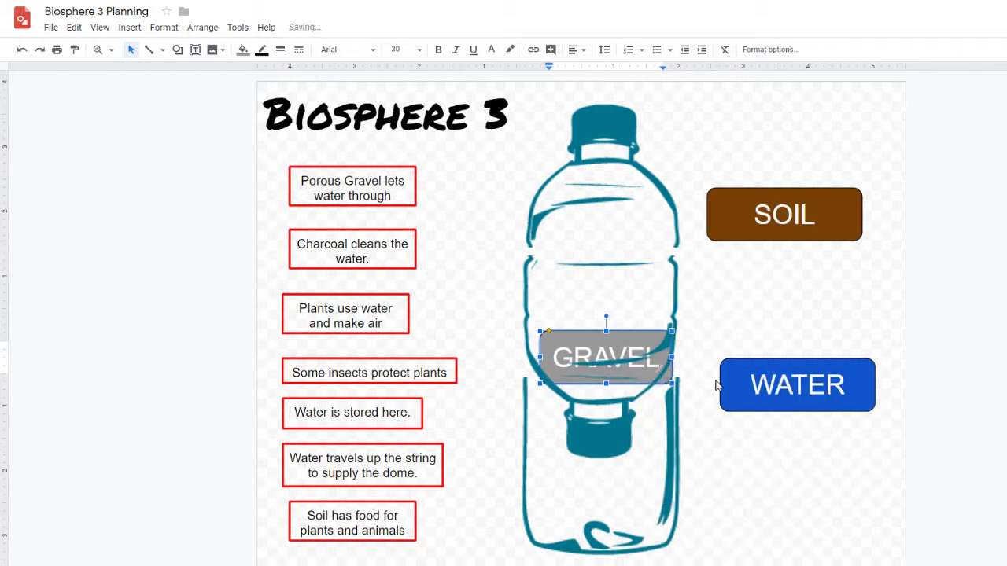
pyautogui.click(722, 335)
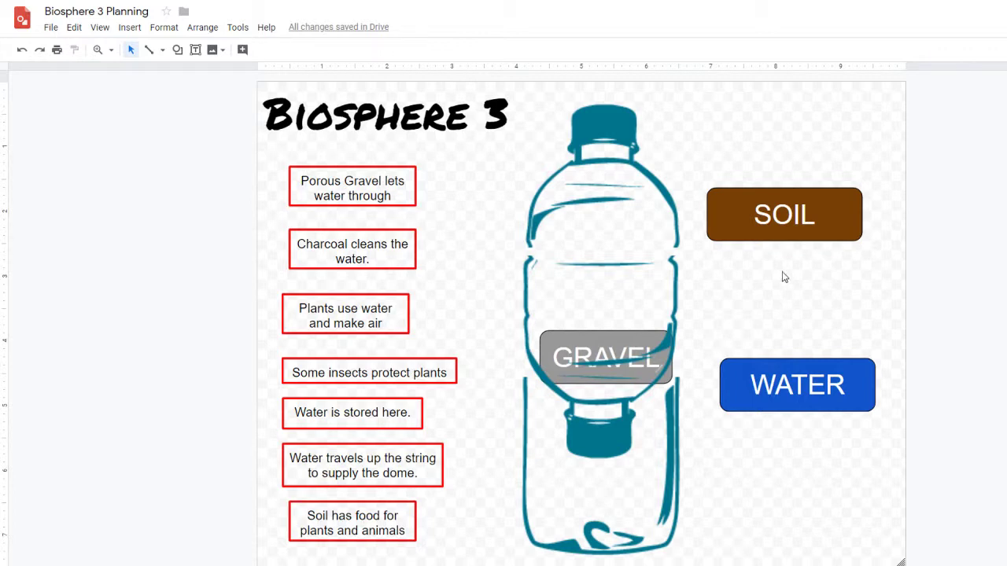
# Step: Cycle the selection from the SOIL box through the objects to the bottle's base, and nudge it sideways and back to its starting position
pyautogui.click(777, 240)
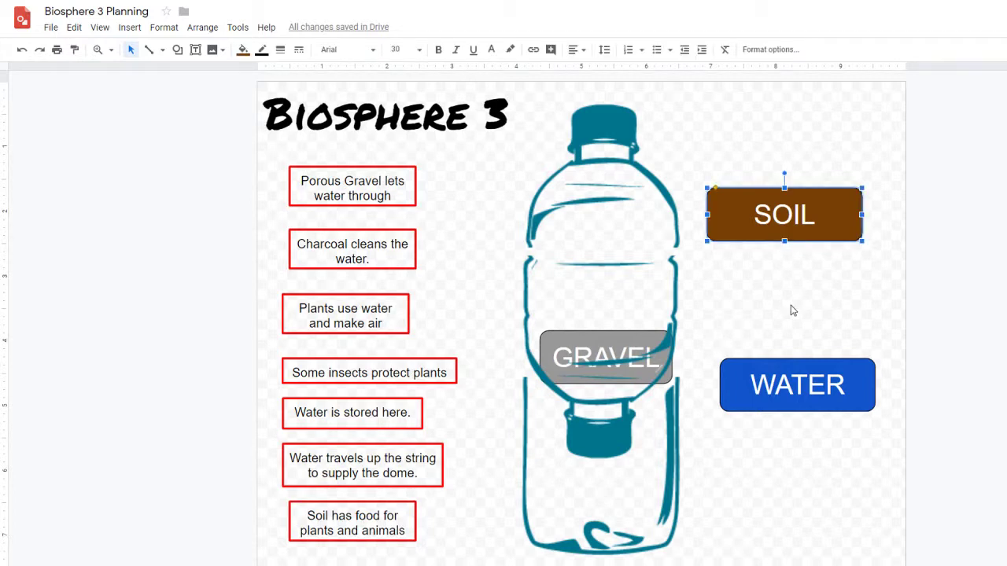
pyautogui.press('Tab')
pyautogui.press('Tab')
pyautogui.press('Tab')
pyautogui.press('Tab')
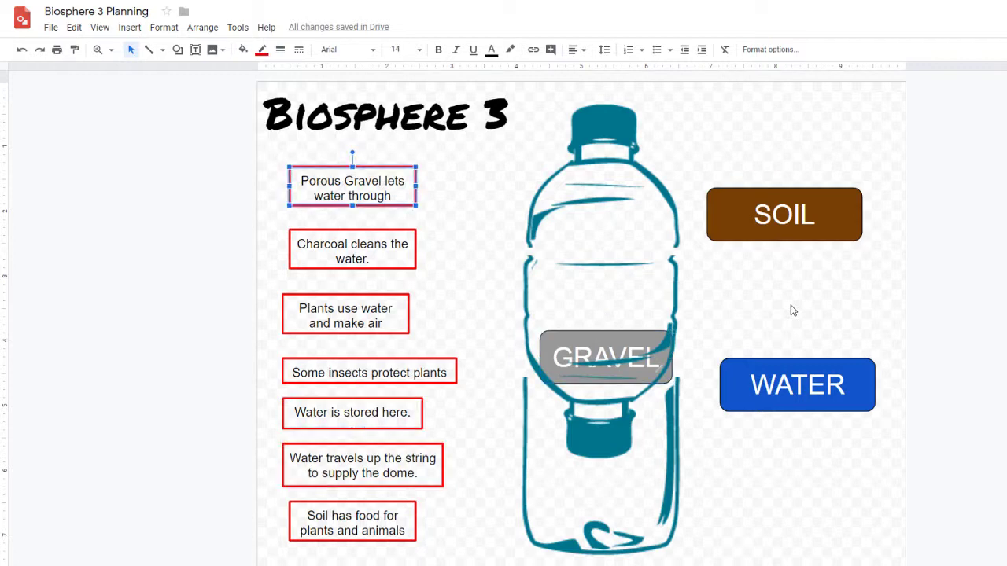
pyautogui.press('Tab')
pyautogui.press('Tab')
pyautogui.press('Tab')
pyautogui.press('Tab')
pyautogui.press('Tab')
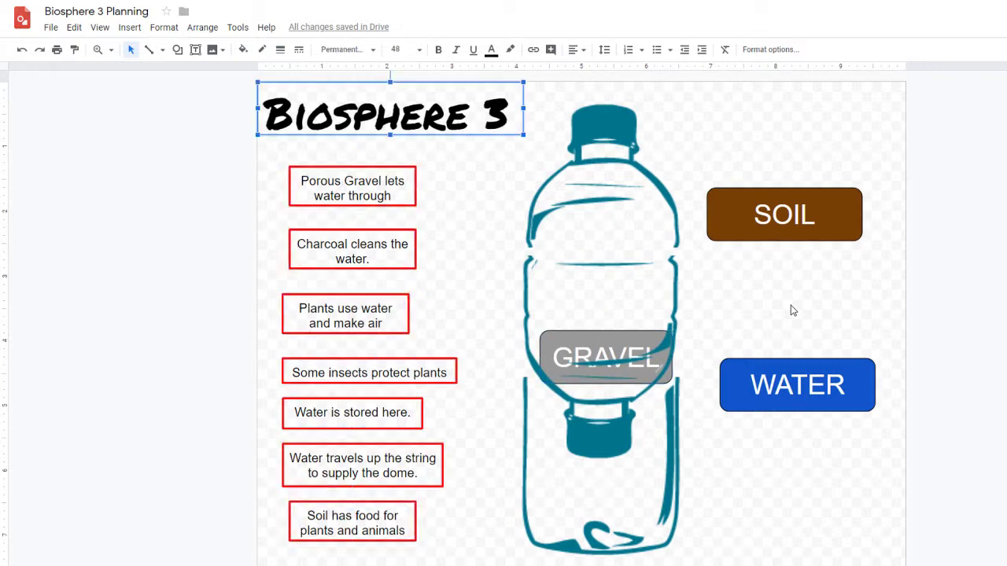
pyautogui.press('Tab')
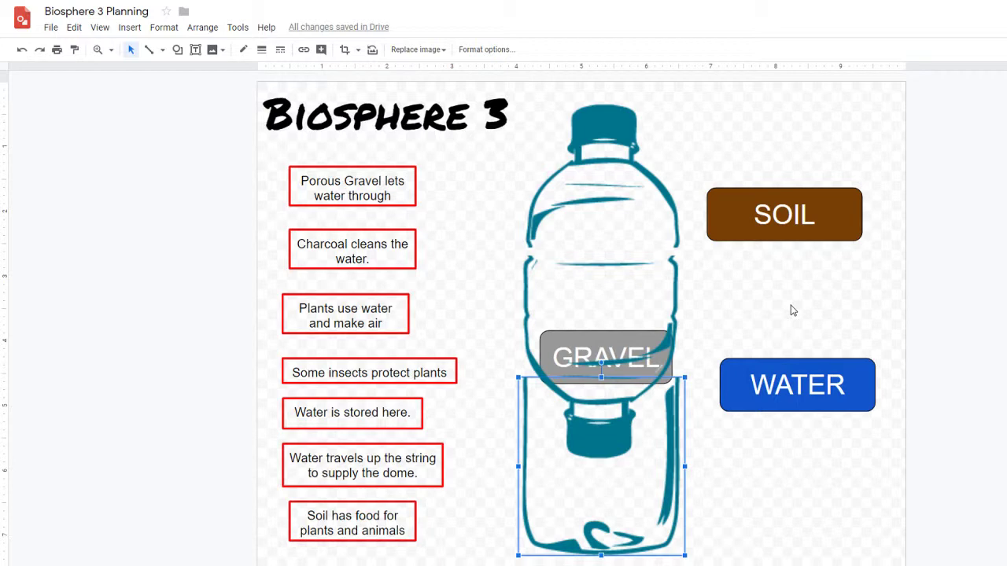
pyautogui.press('Left')
pyautogui.press('Left')
pyautogui.press('Left')
pyautogui.press('Left')
pyautogui.press('Right')
pyautogui.press('Right')
pyautogui.press('Right')
pyautogui.press('Right')
pyautogui.press('Right')
pyautogui.press('Right')
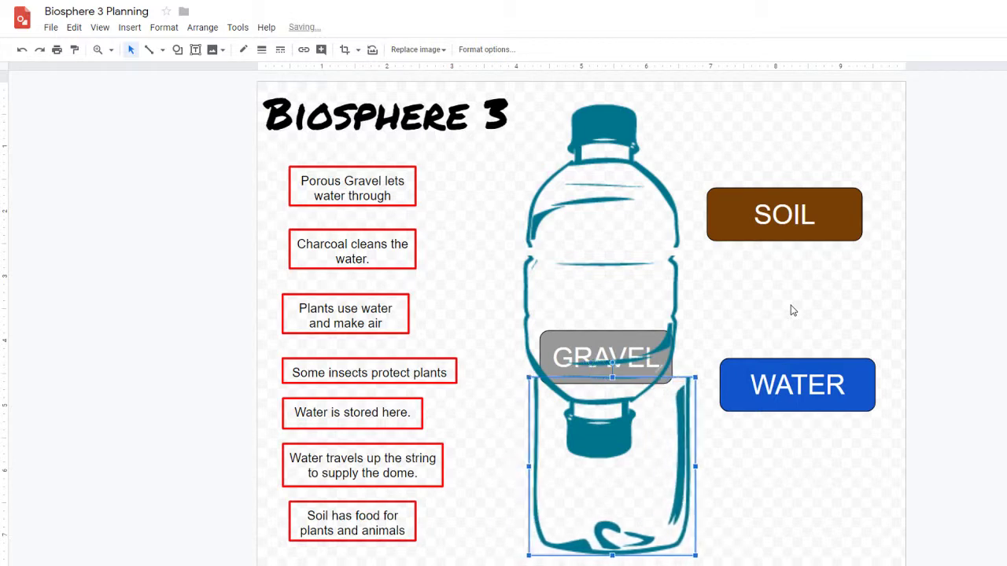
pyautogui.press('Left')
pyautogui.press('Left')
pyautogui.press('Left')
pyautogui.press('Left')
pyautogui.press('Left')
pyautogui.press('Left')
pyautogui.press('Left')
pyautogui.press('Left')
pyautogui.press('Left')
pyautogui.press('Left')
pyautogui.press('Right')
pyautogui.press('Right')
pyautogui.press('Right')
pyautogui.press('Right')
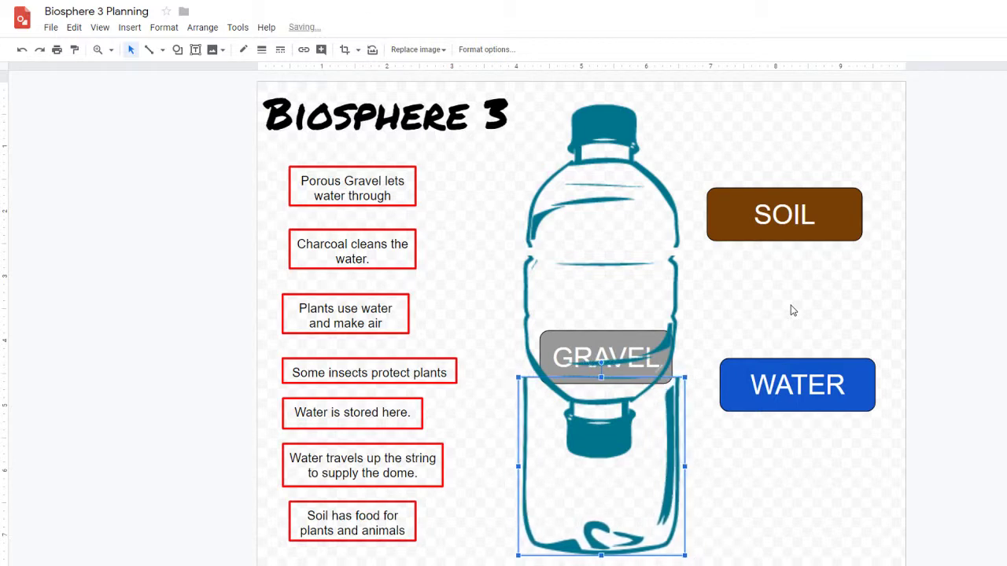
pyautogui.click(634, 343)
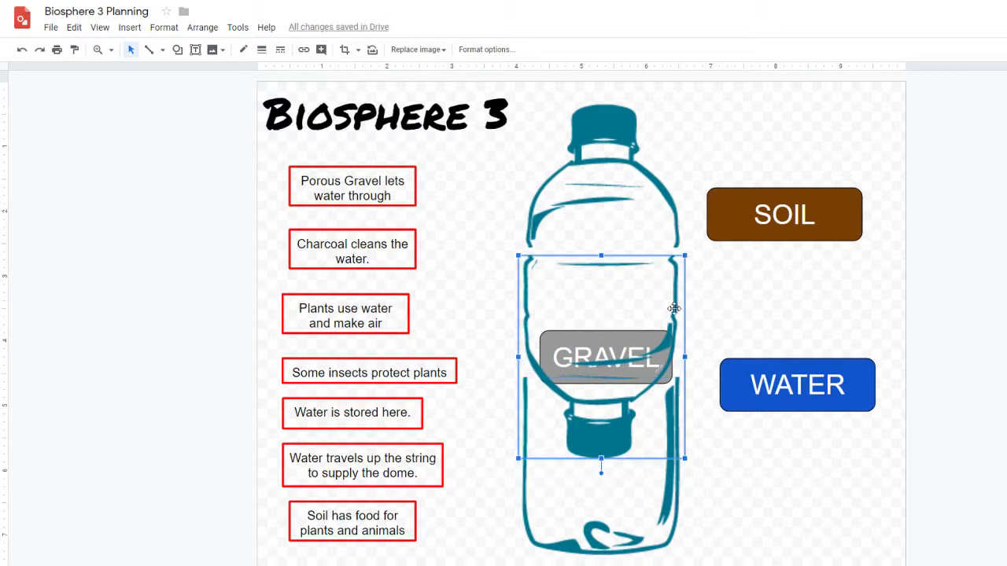
# Step: Place the SOIL box directly above GRAVEL inside the upside-down bottle section and narrow it slightly to fit the bottle
pyautogui.moveTo(767, 230); pyautogui.dragTo(590, 334)
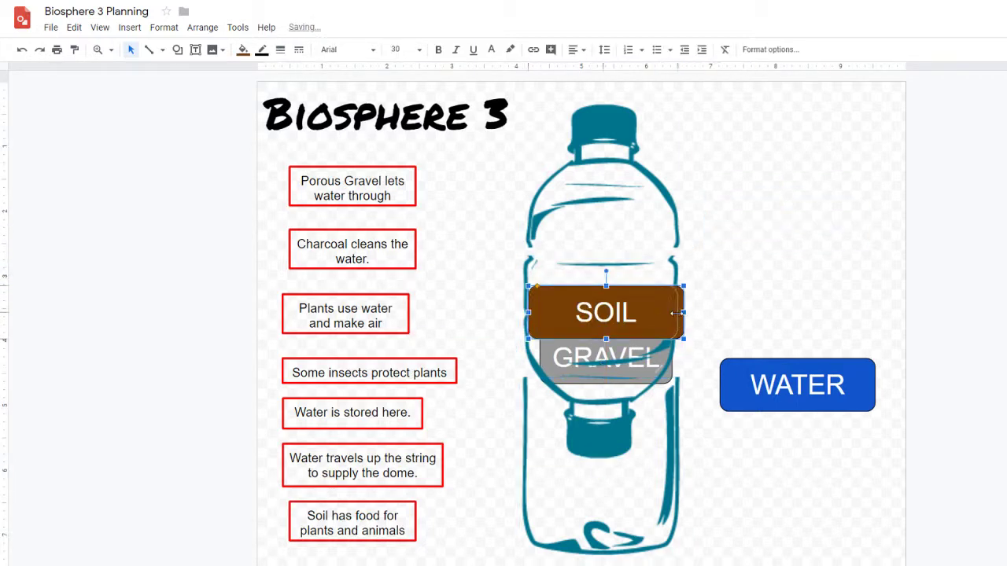
pyautogui.moveTo(682, 312); pyautogui.dragTo(676, 313)
pyautogui.rightClick(618, 308)
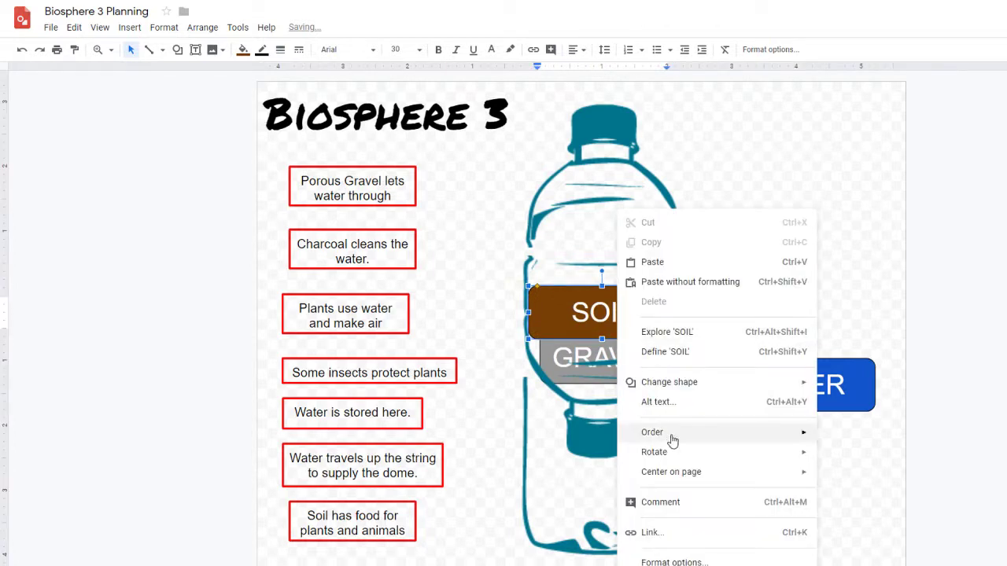